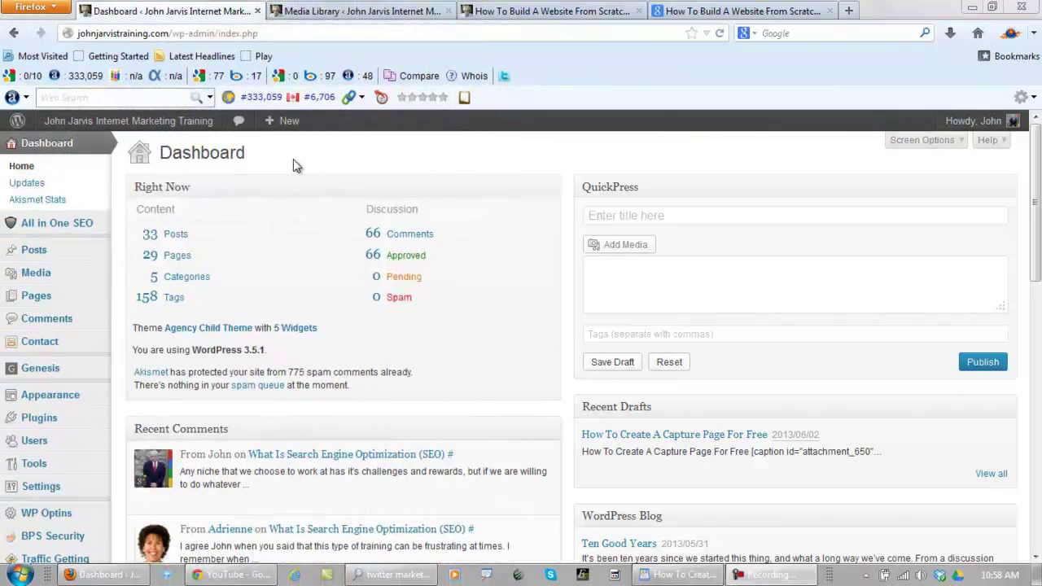
Create a new page set to the Landing template with Sociable sharing disabled
mouse_move(288, 126)
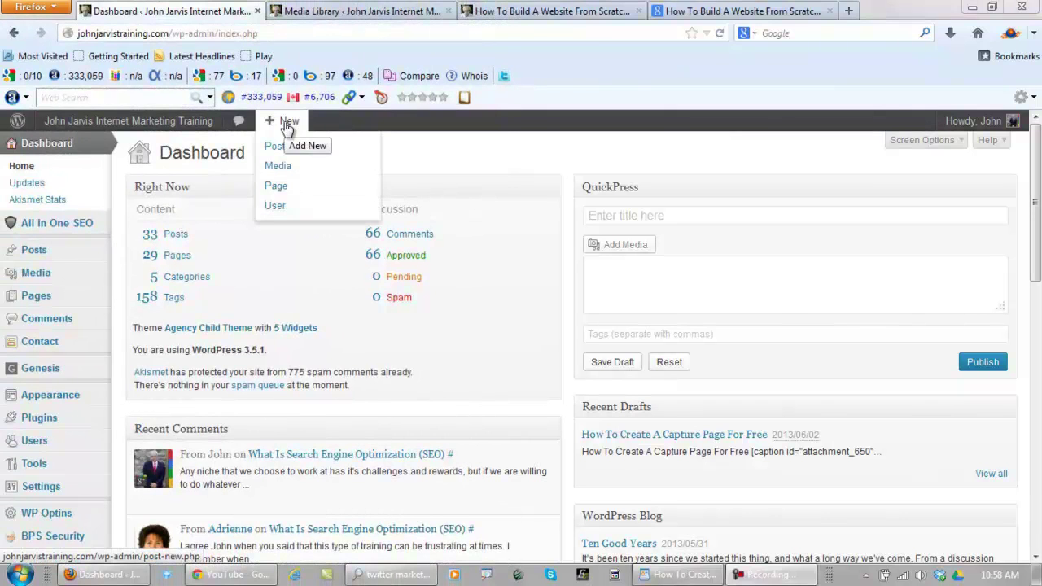
click(277, 187)
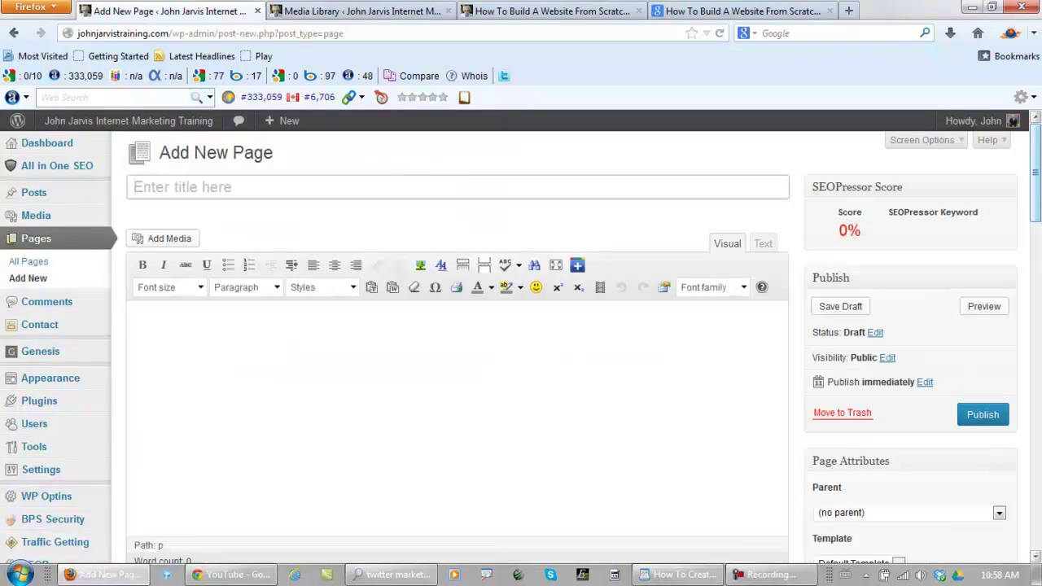
drag(1038, 168, 1013, 259)
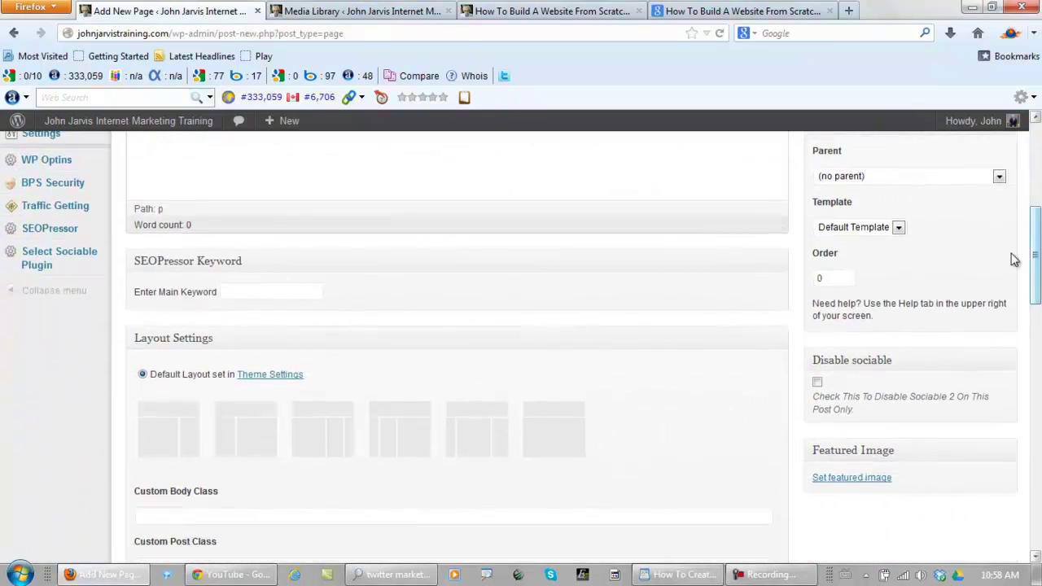
click(899, 228)
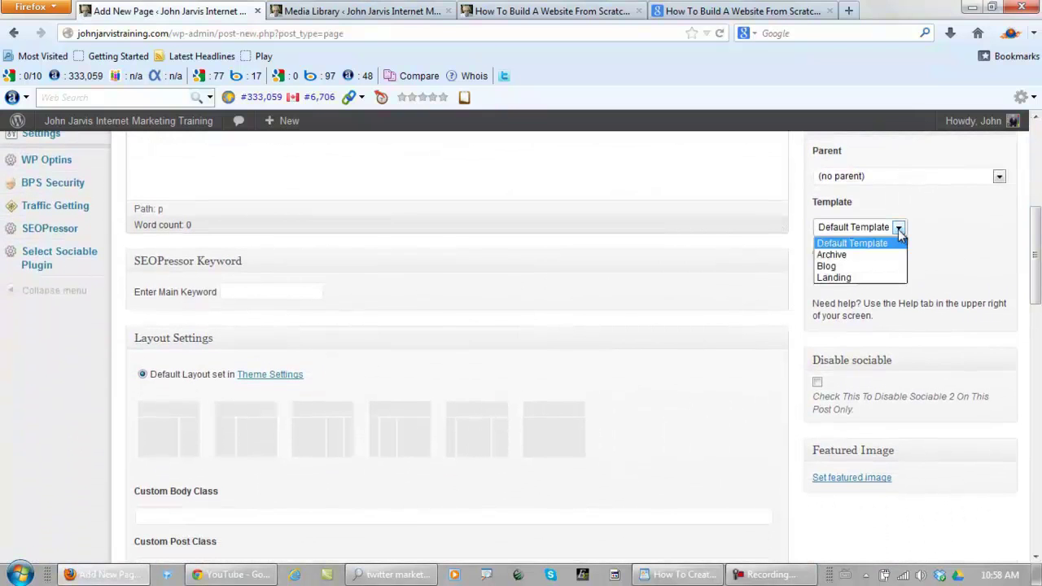
click(869, 281)
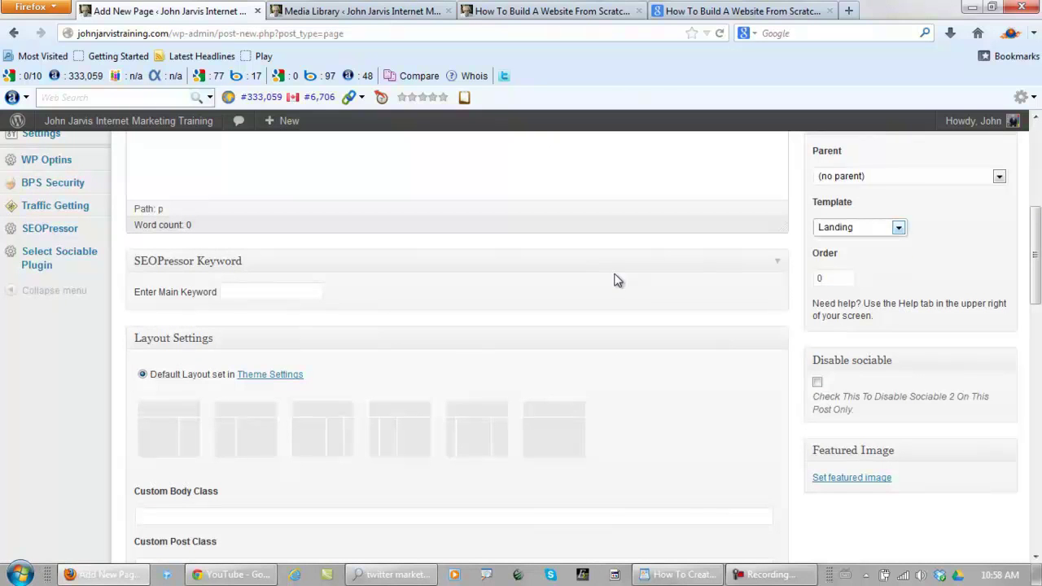
click(817, 382)
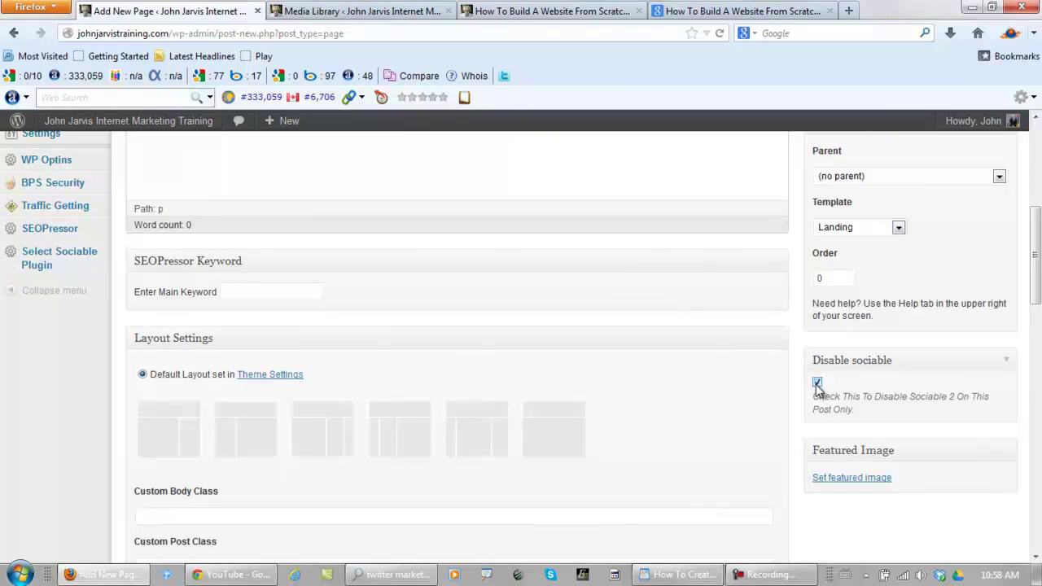
drag(1035, 286, 1036, 172)
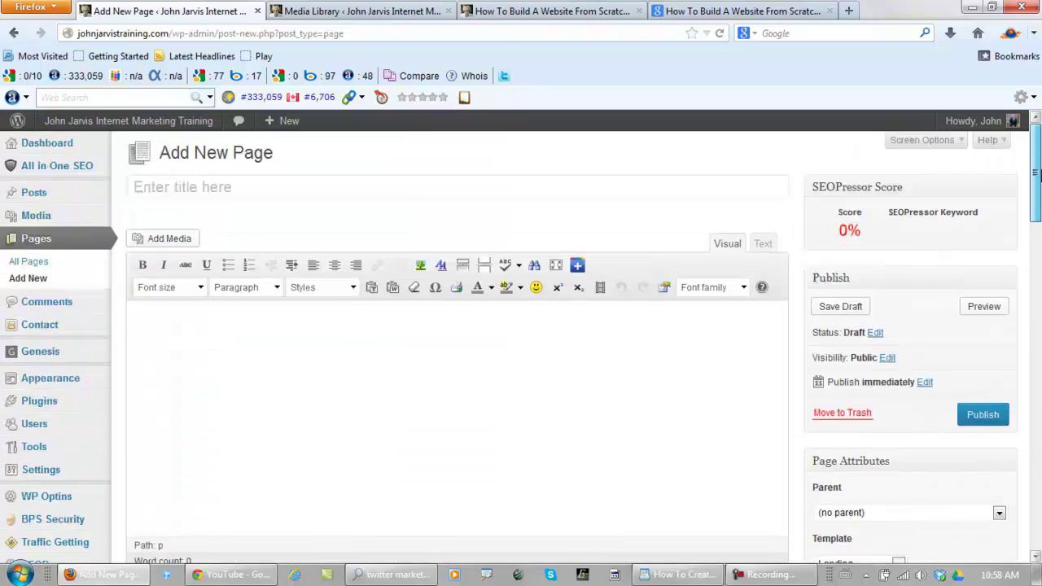
Enter the title 'Twitter Marketing Secrets Download', preview the draft, and return to the editor body
click(228, 186)
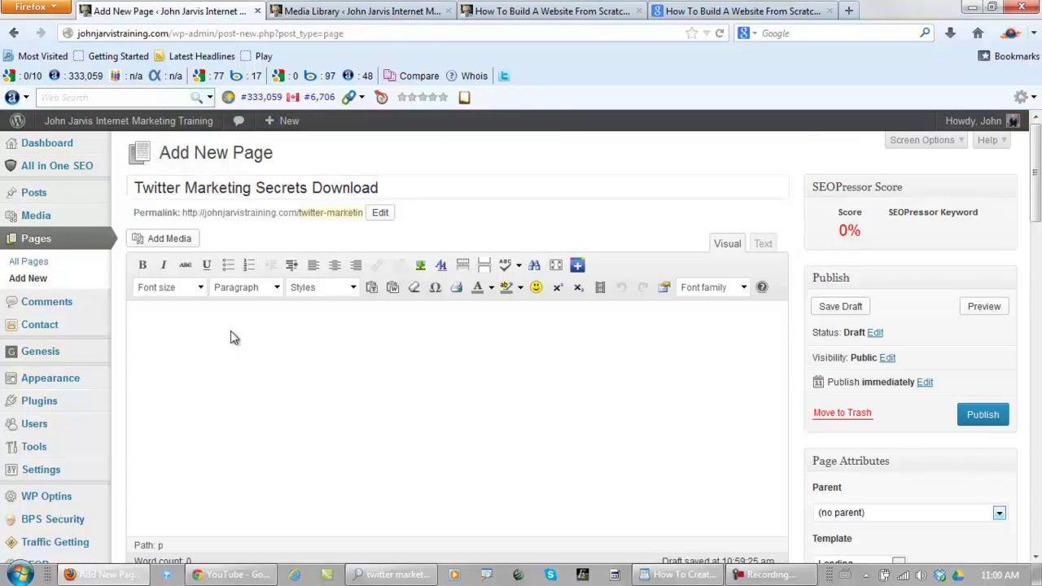
click(233, 336)
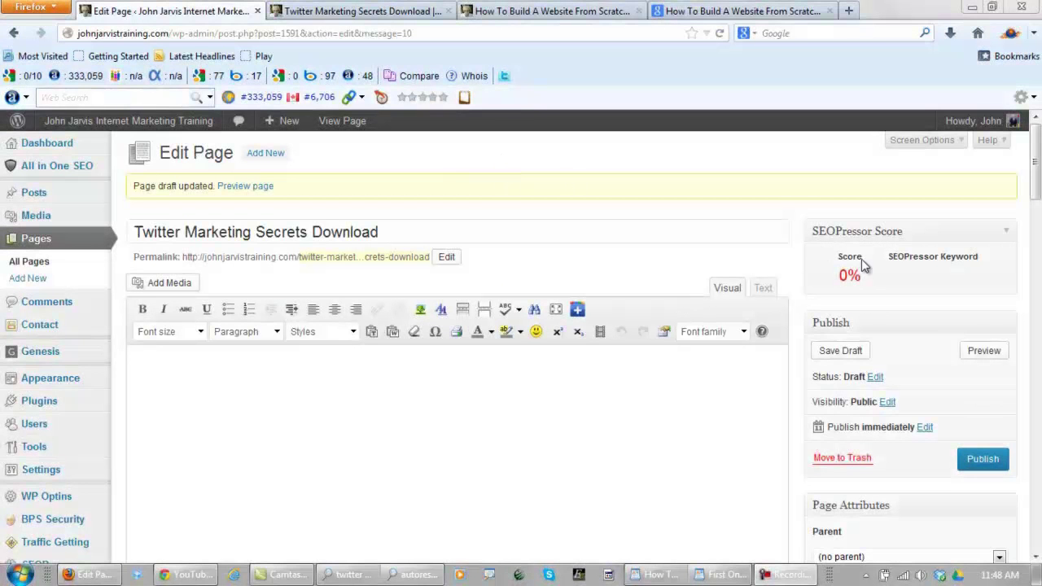
click(984, 351)
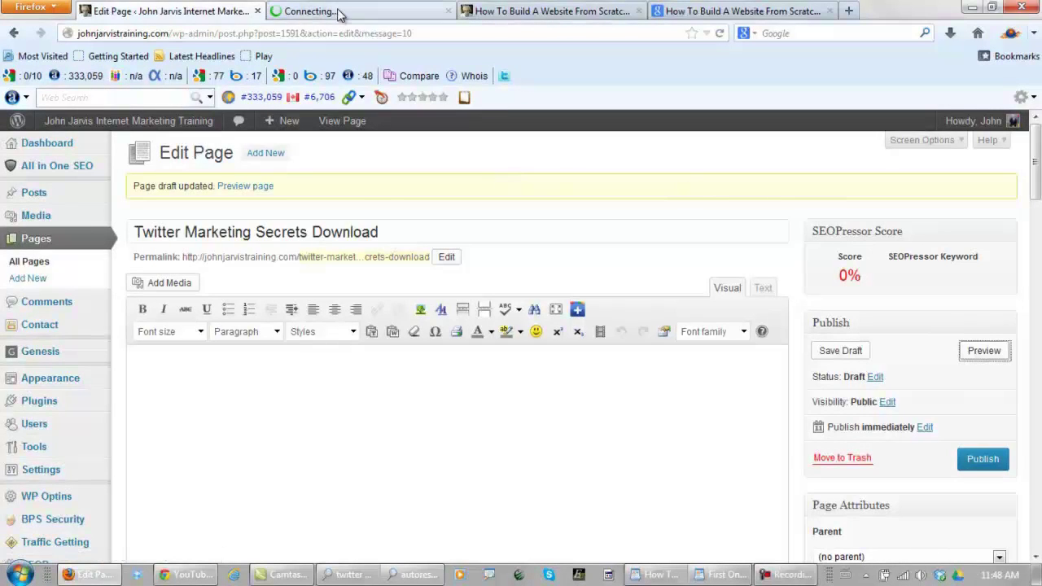
click(338, 11)
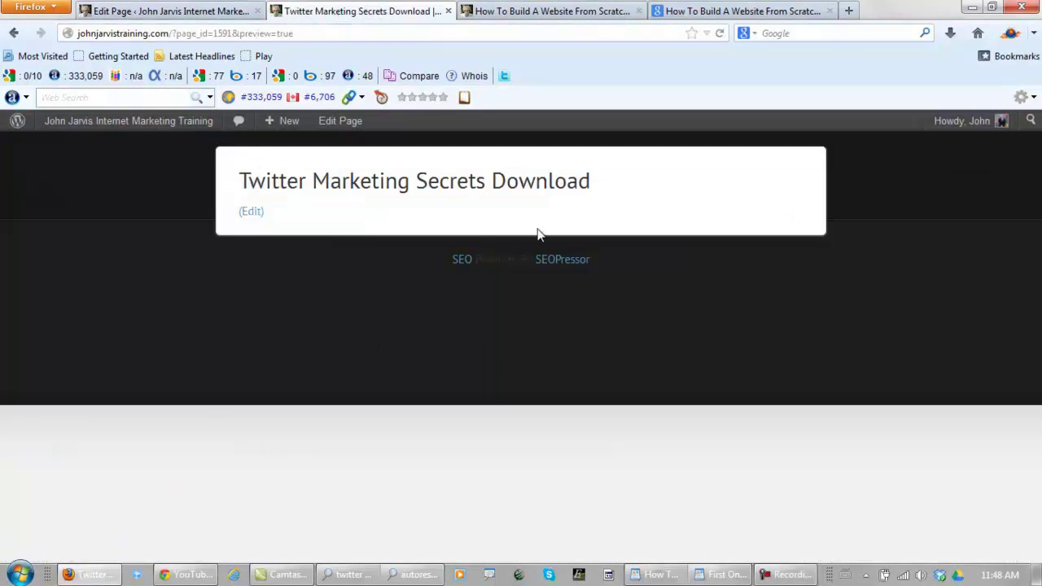
click(172, 12)
click(495, 386)
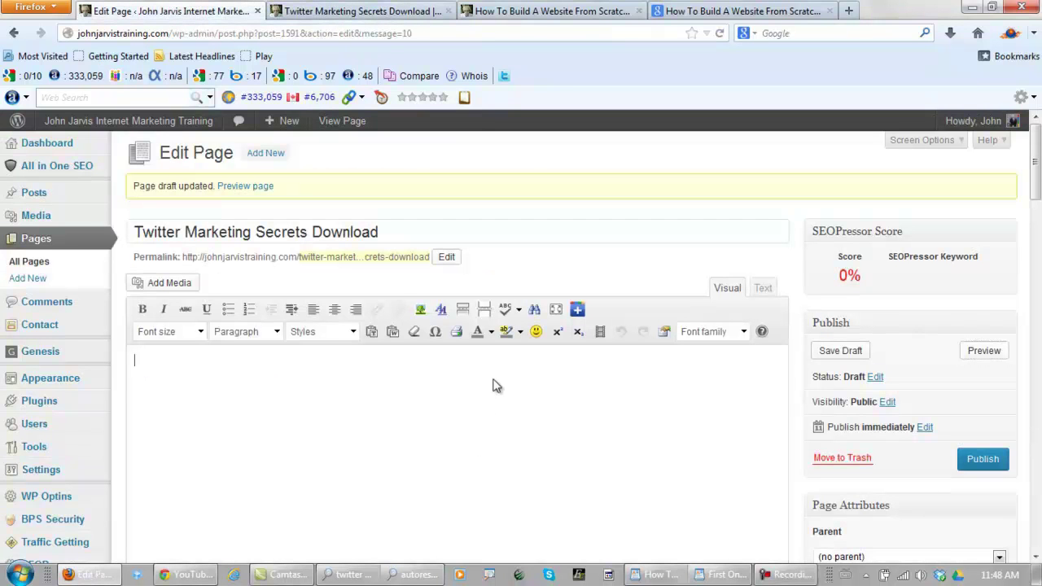
Type xxxxxxx placeholder lines in the body, centre-align them all, and select the first line
text(xxxxxxx)
key(Return)
text(xxxxxxx)
key(Return)
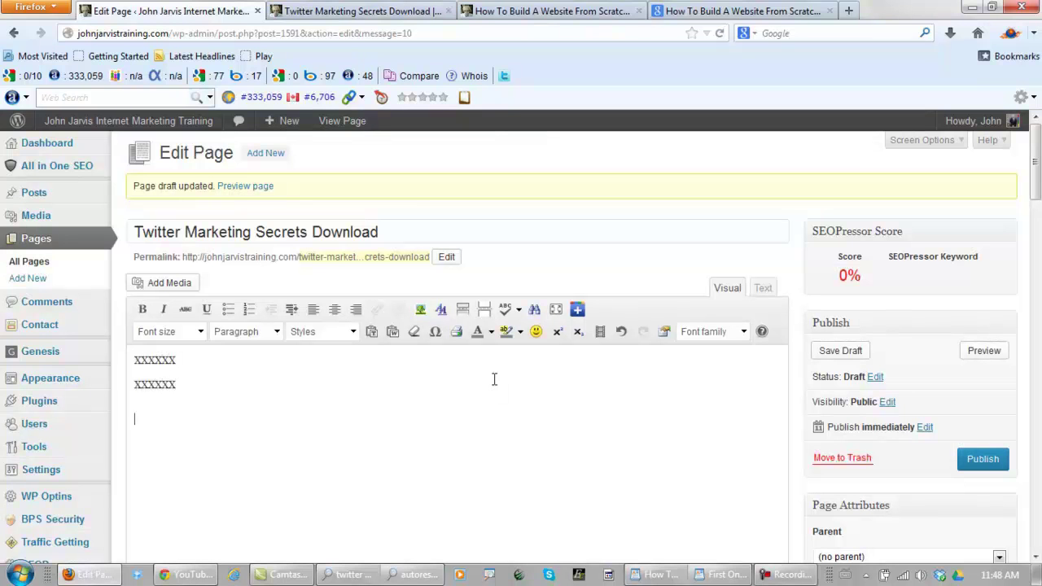
text(xxxxxxx xxxxx)
drag(179, 431, 118, 359)
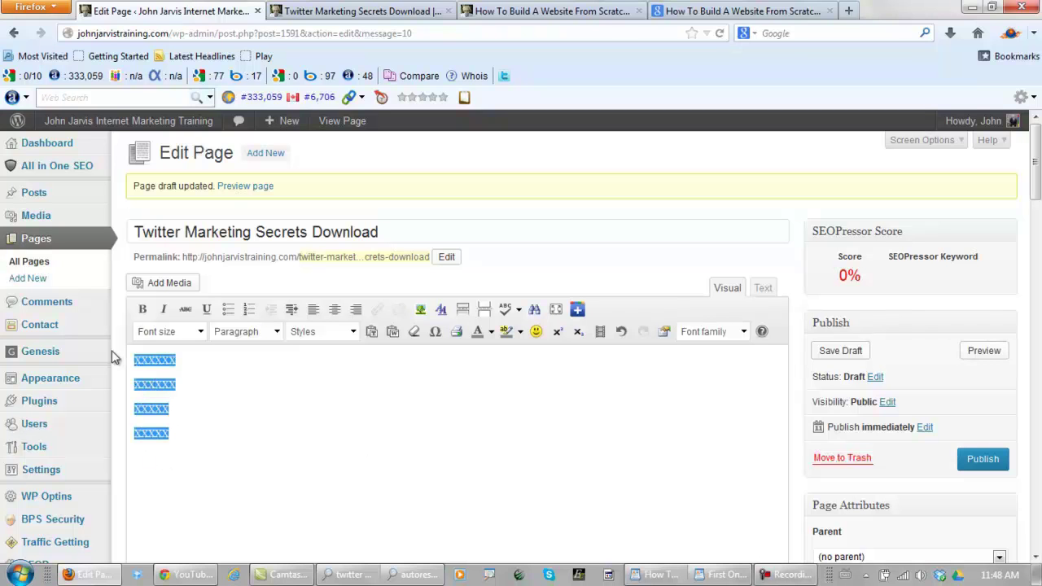
click(334, 309)
click(524, 390)
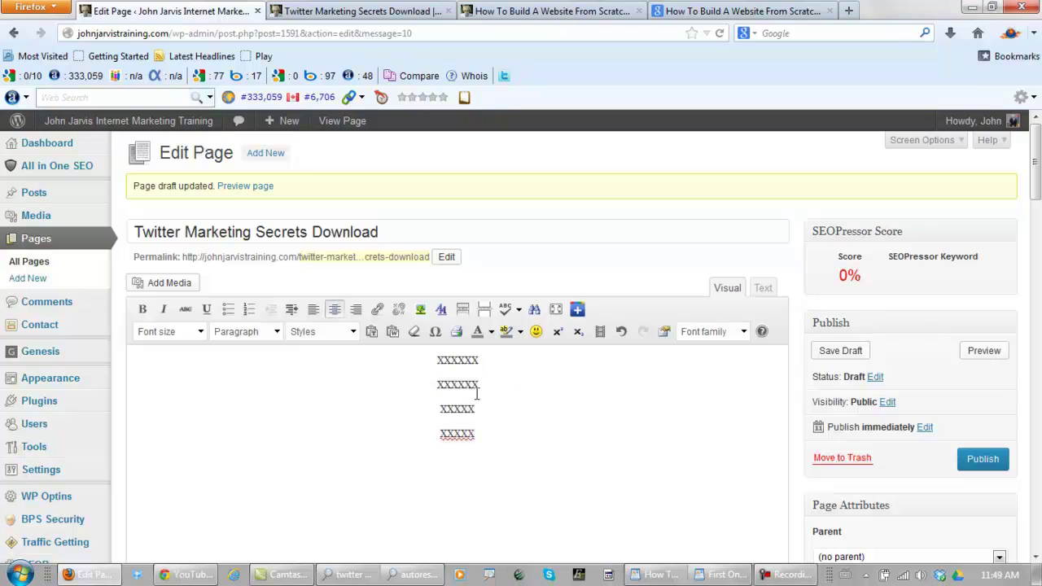
drag(481, 360, 437, 361)
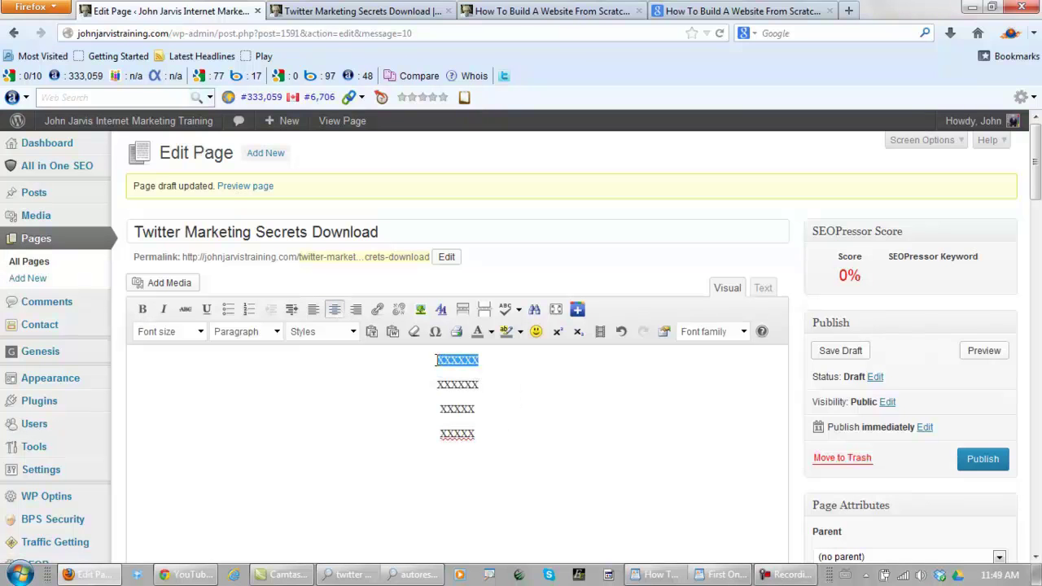
Insert the Twitter Marketing Secrets package image from the Media Library, centred and captioned 'Instant Download'
click(161, 289)
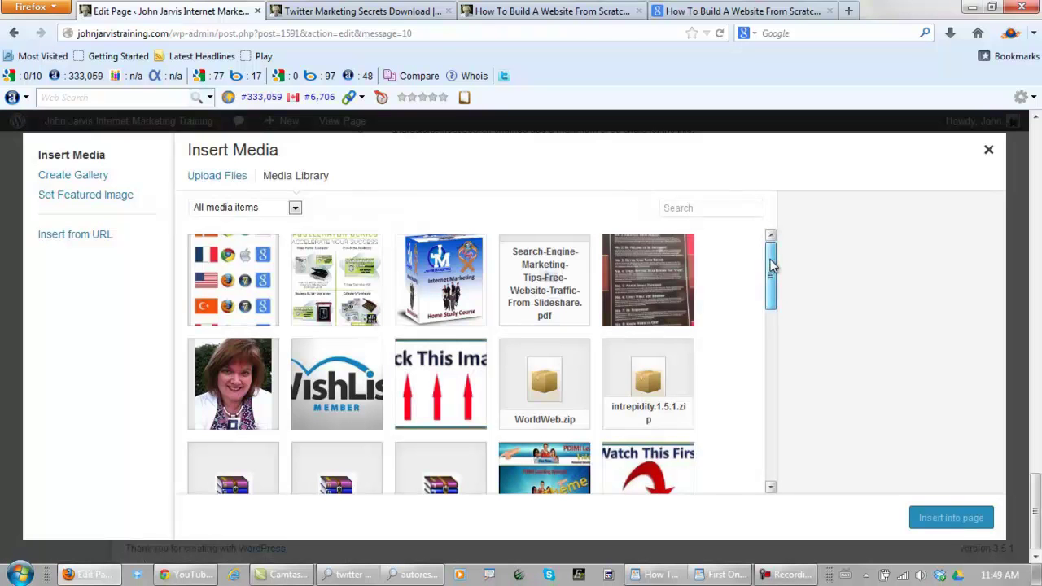
drag(772, 265, 775, 430)
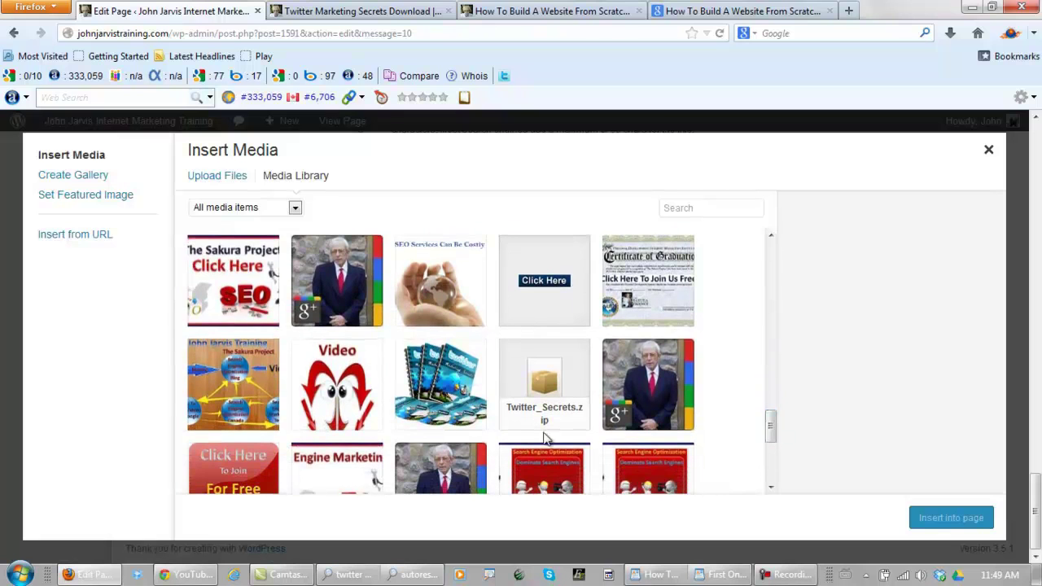
click(440, 382)
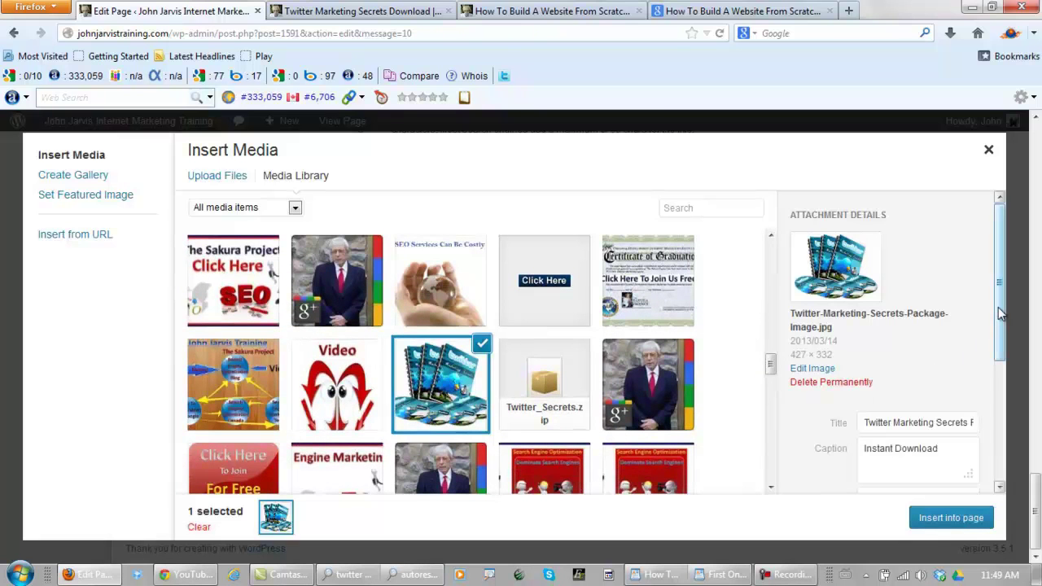
drag(1003, 301, 1005, 423)
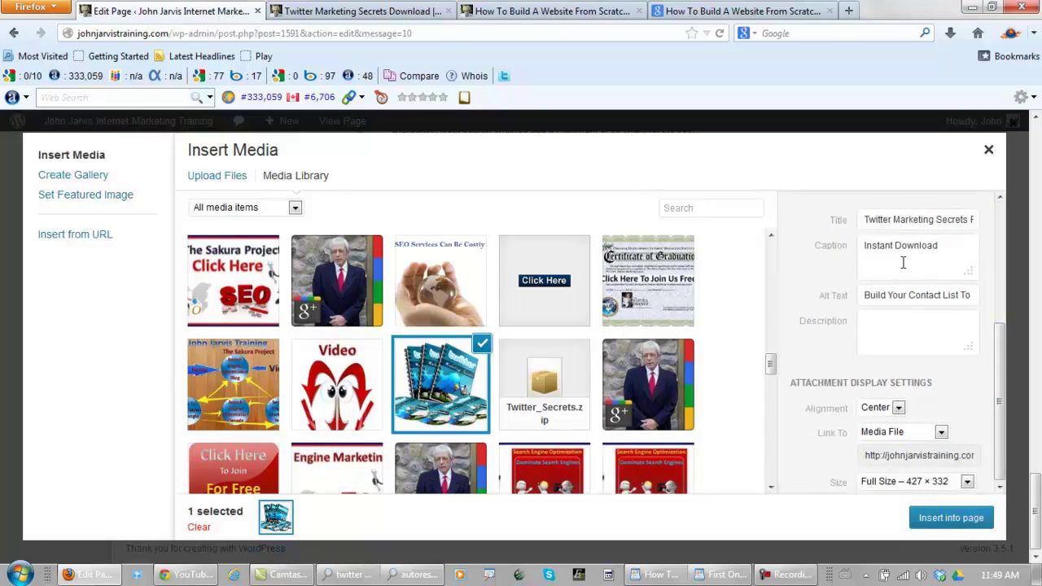
drag(943, 244, 865, 245)
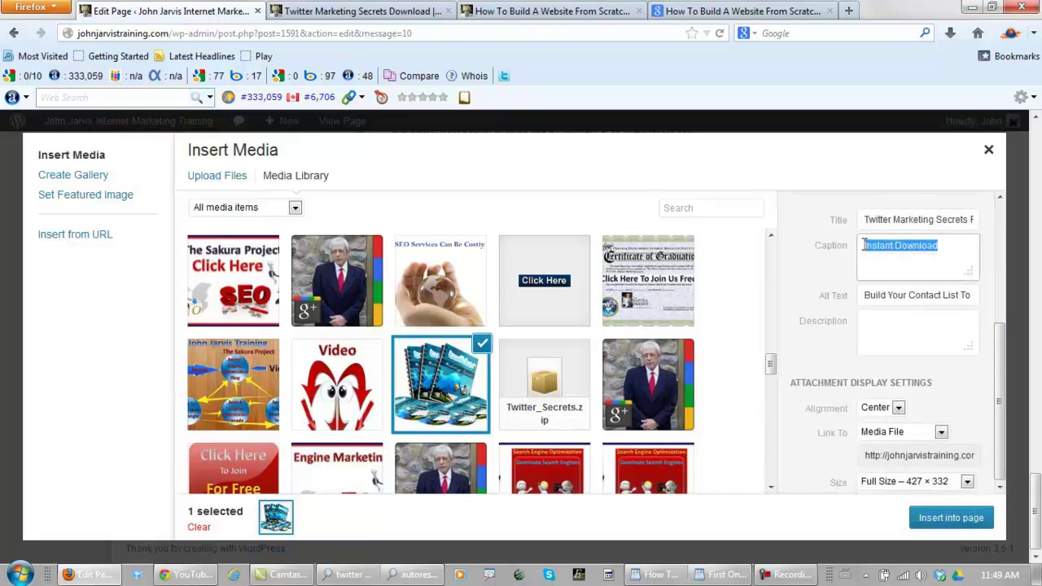
click(934, 515)
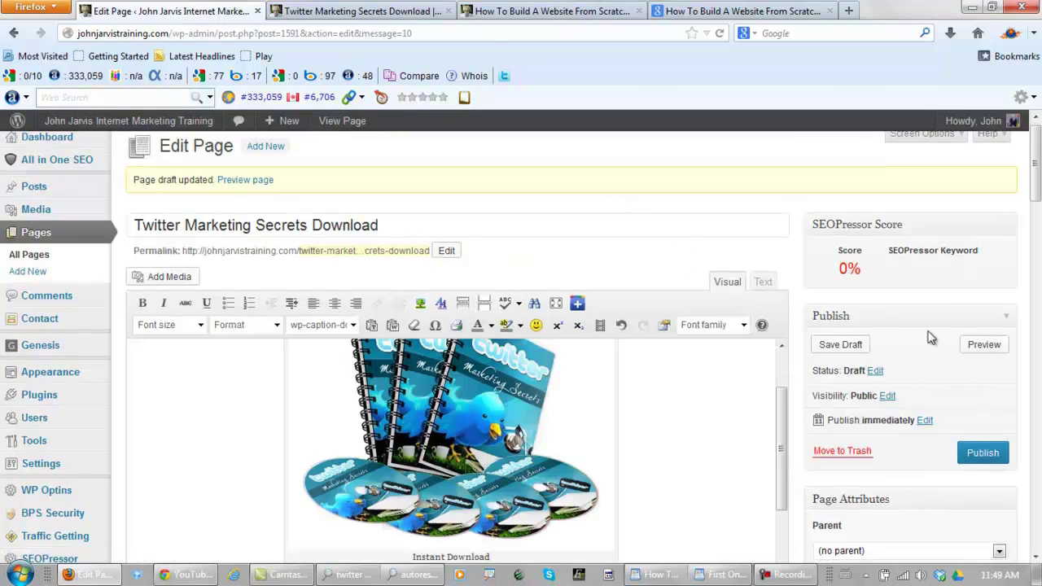
click(975, 346)
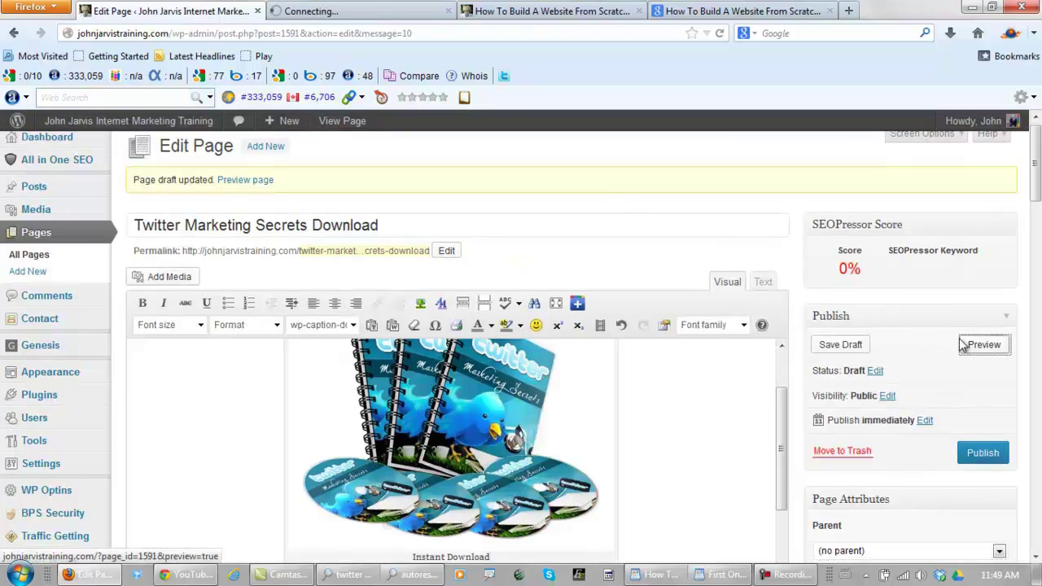
click(334, 17)
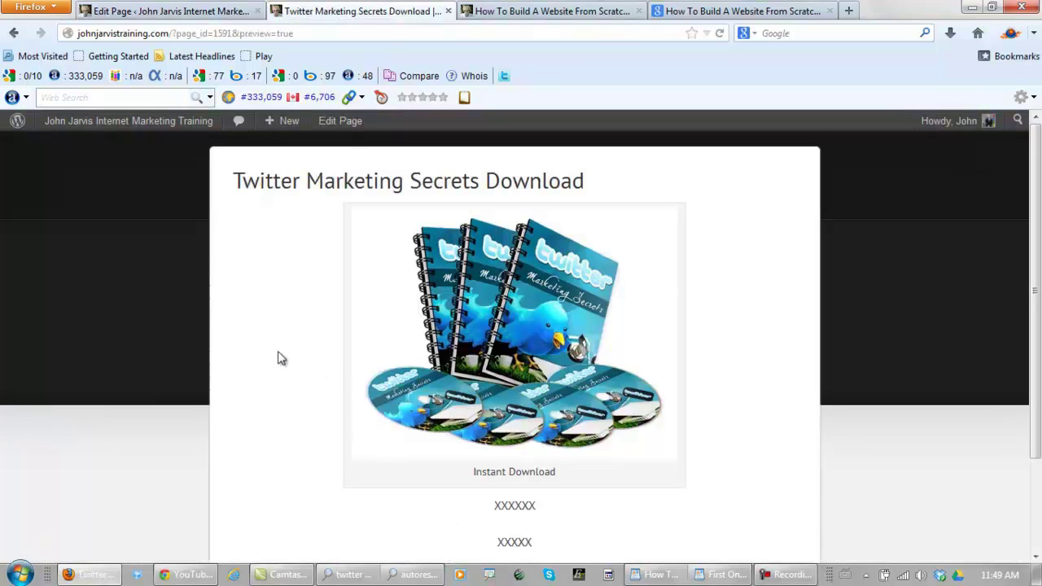
scroll(275, 359, down, 3)
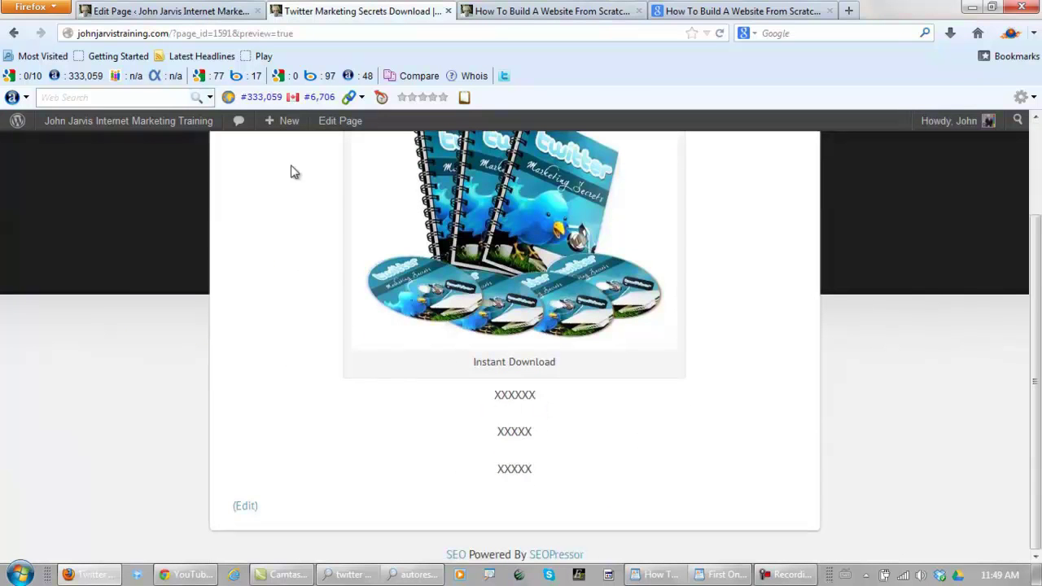
Replace the line under Instant Download with 'Fill In This Form For Immediate Access' in 14pt black
click(218, 14)
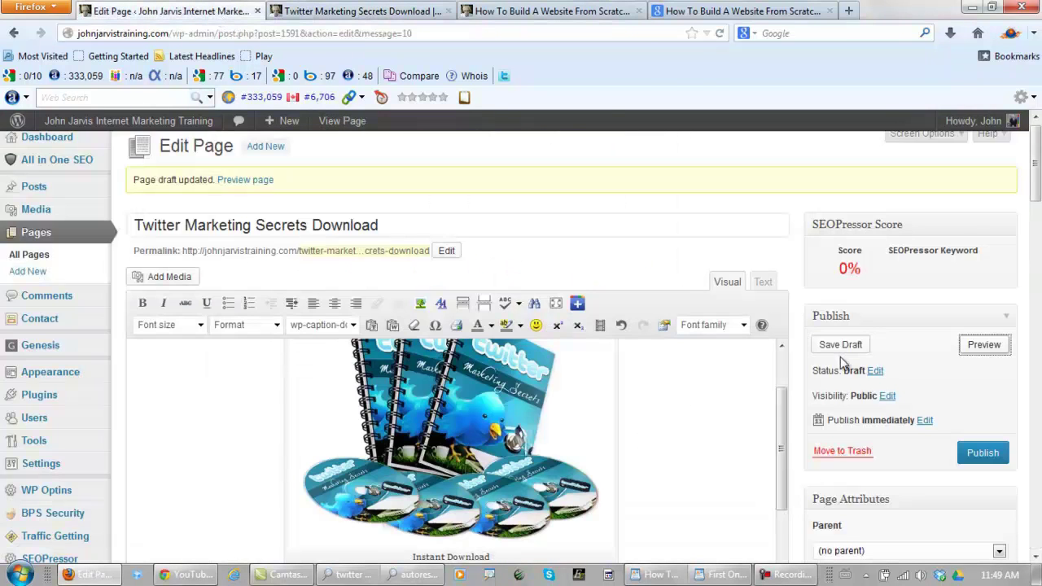
drag(780, 423, 784, 502)
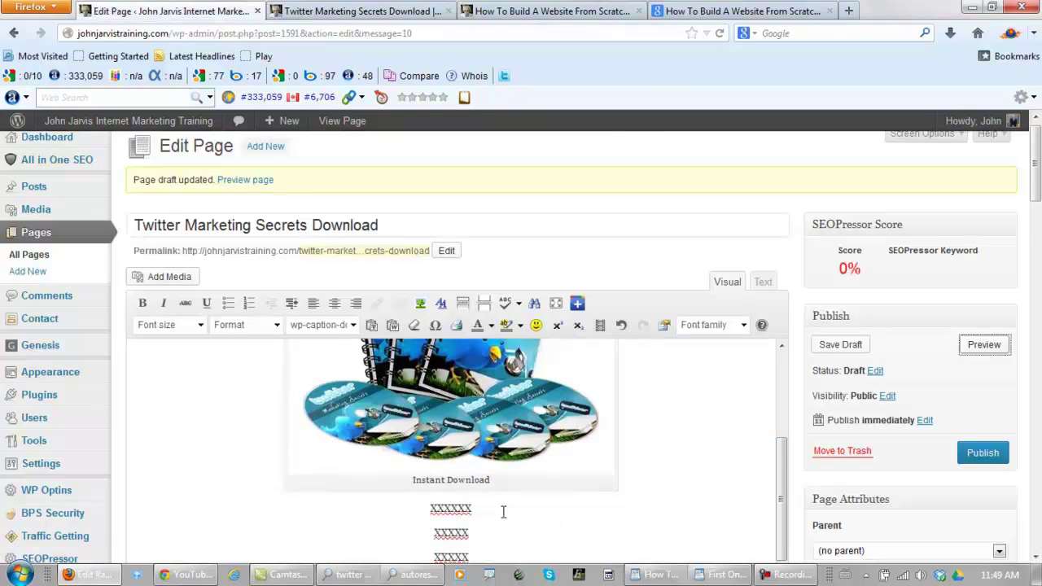
drag(491, 510, 389, 502)
text(F)
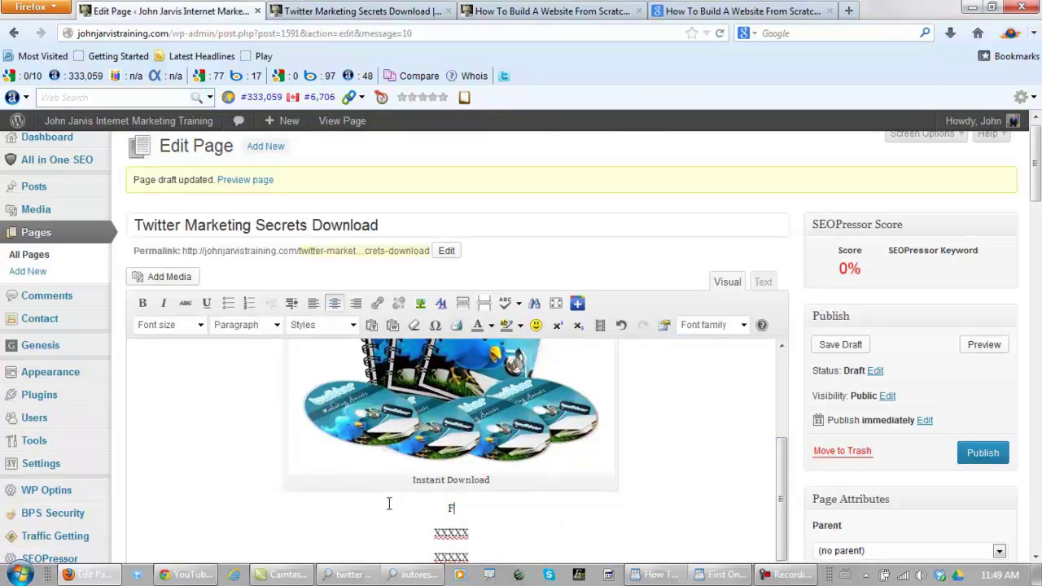
text(ill In This Form For Immediate Access)
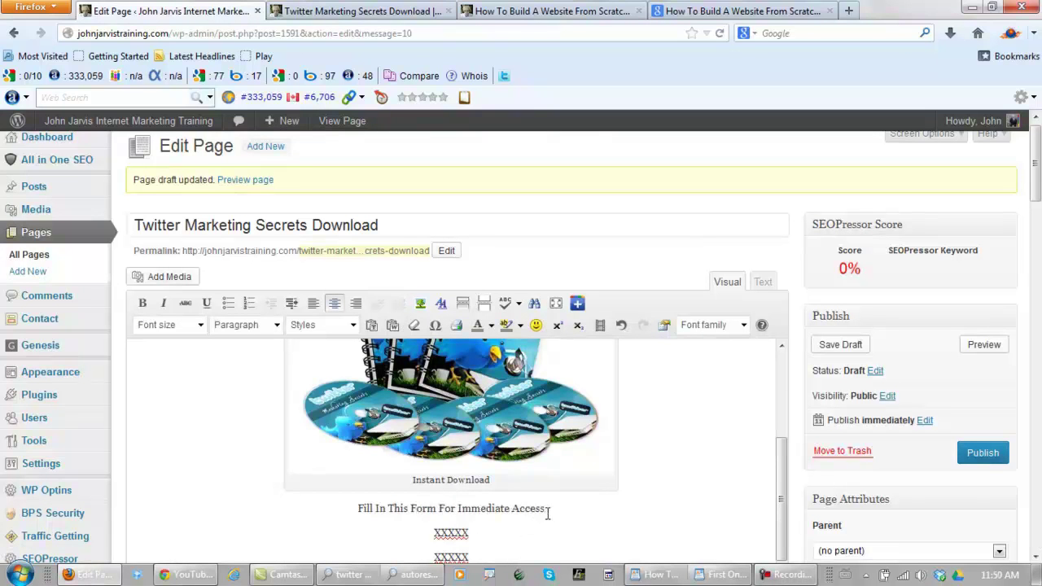
drag(551, 508, 356, 508)
click(201, 326)
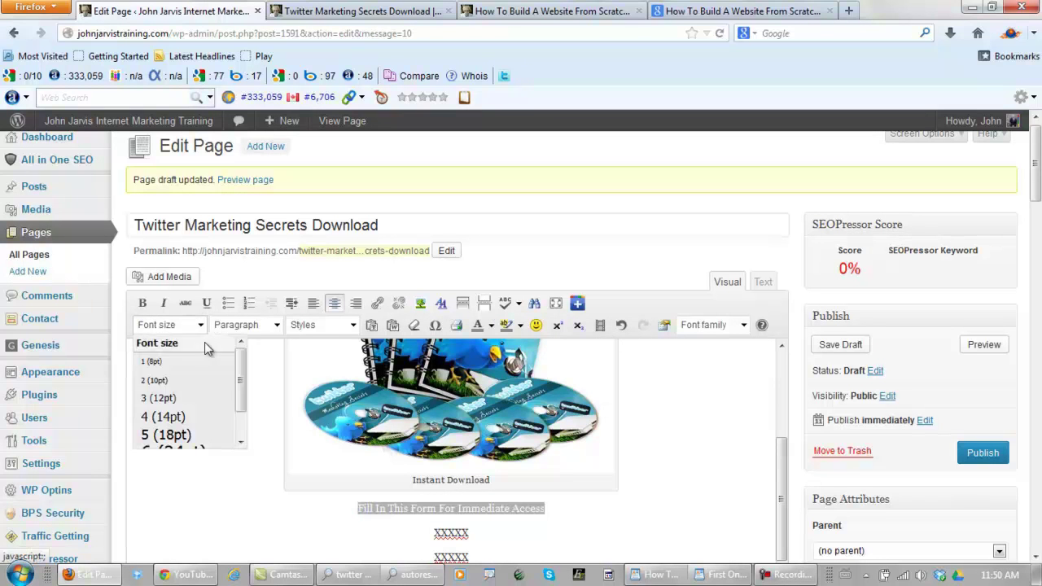
click(163, 417)
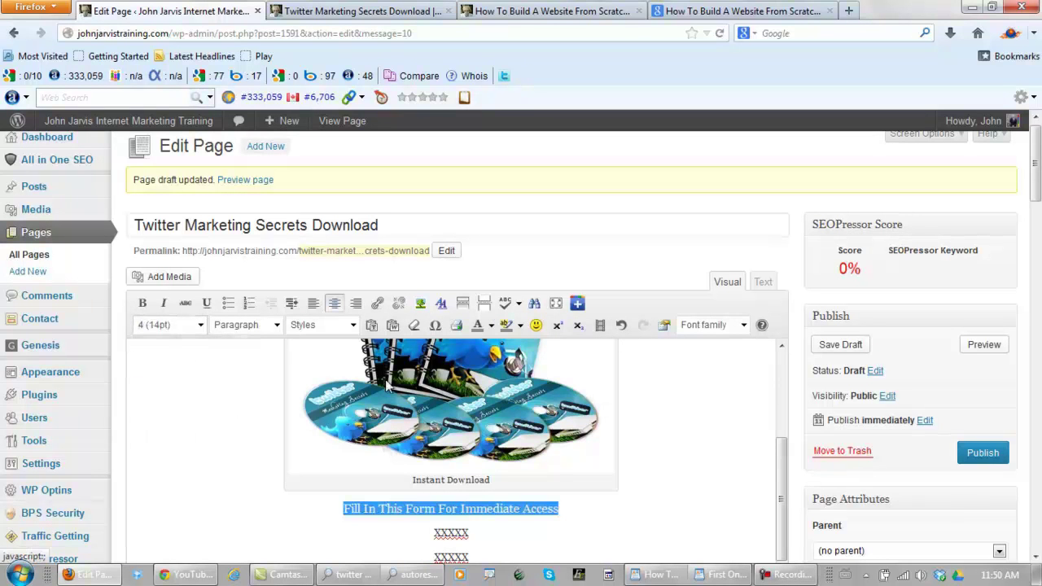
click(491, 325)
click(478, 347)
click(699, 483)
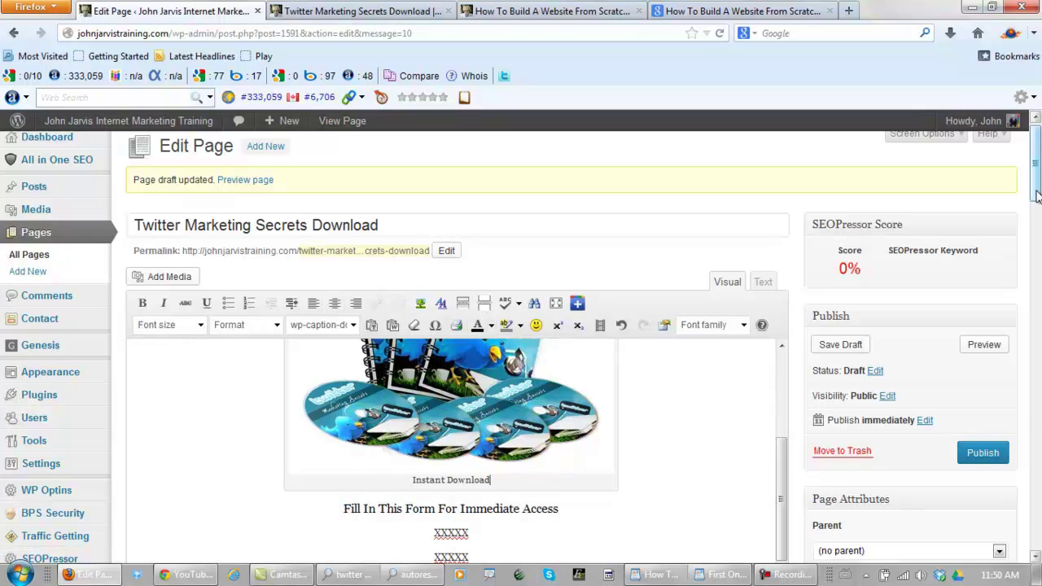
Replace the second placeholder with 'Your Information Will Never Be Shared' in 14pt black
drag(1037, 198, 1038, 214)
drag(470, 454, 436, 472)
text(Your Information Will Never Be Shared)
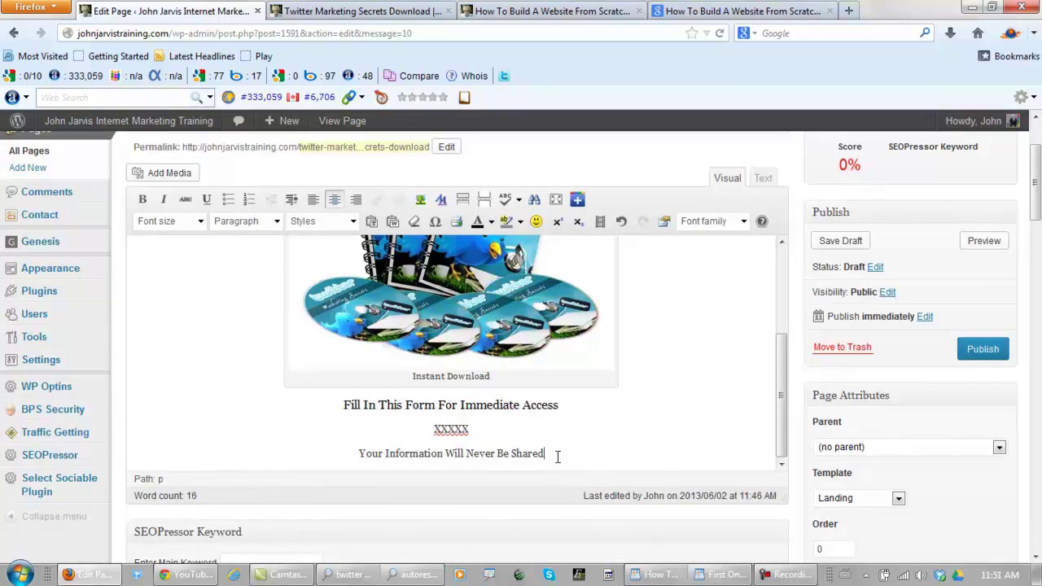
drag(557, 456, 361, 450)
click(199, 223)
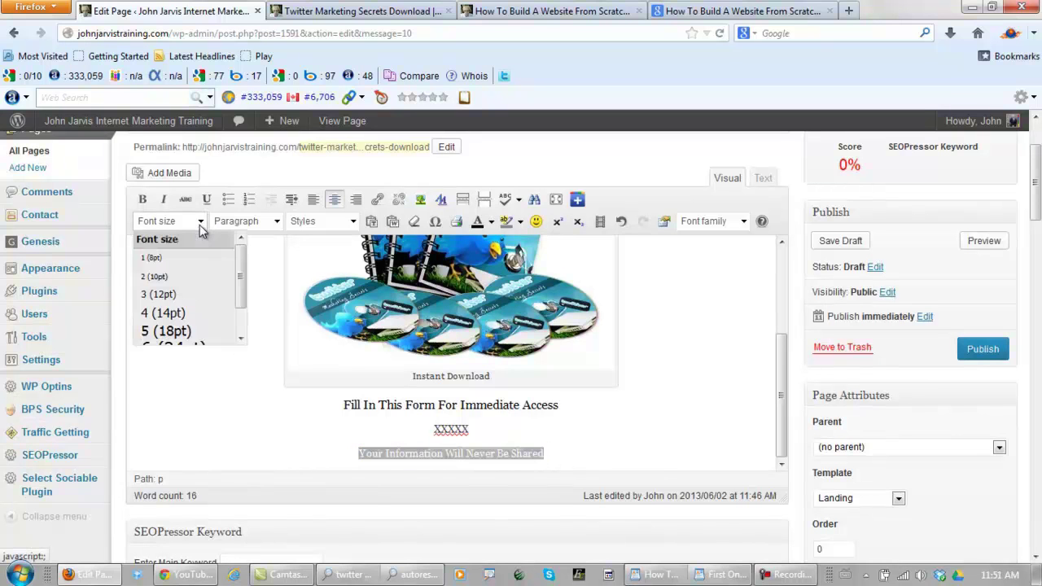
click(168, 316)
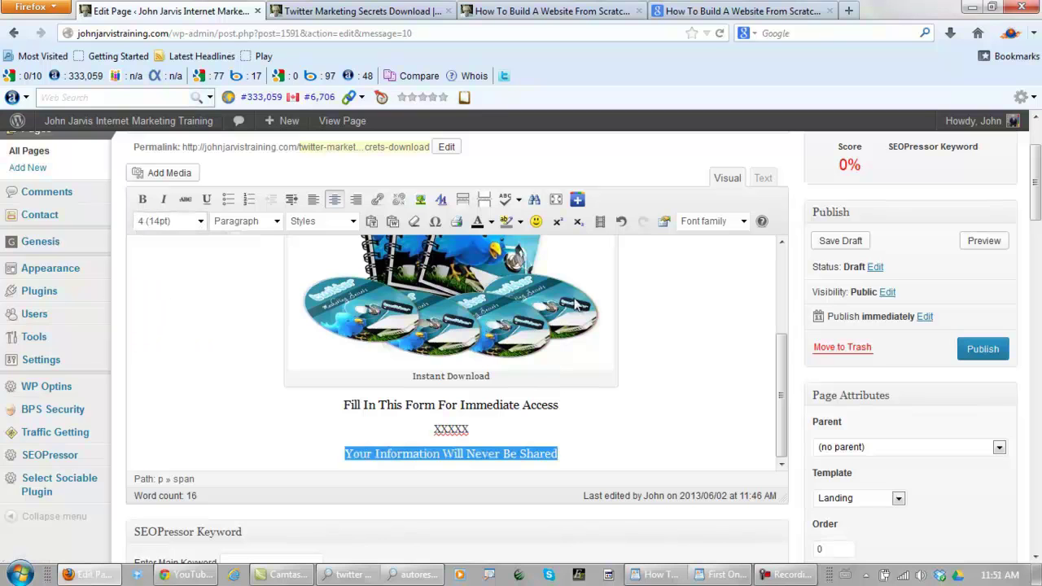
click(492, 223)
click(481, 248)
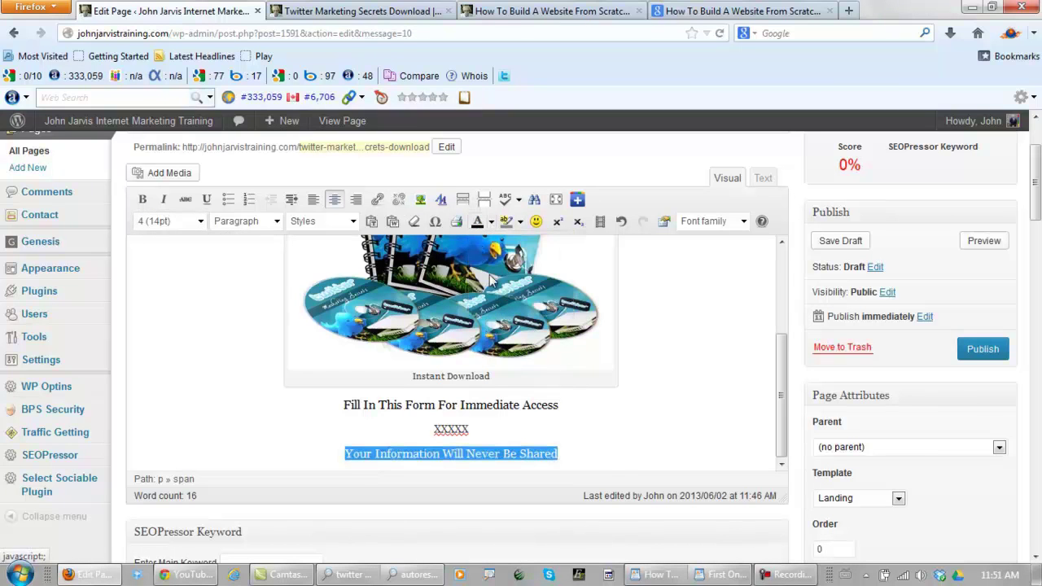
Preview the page and locate the XXXXX placeholder reserved for the signup form
click(984, 241)
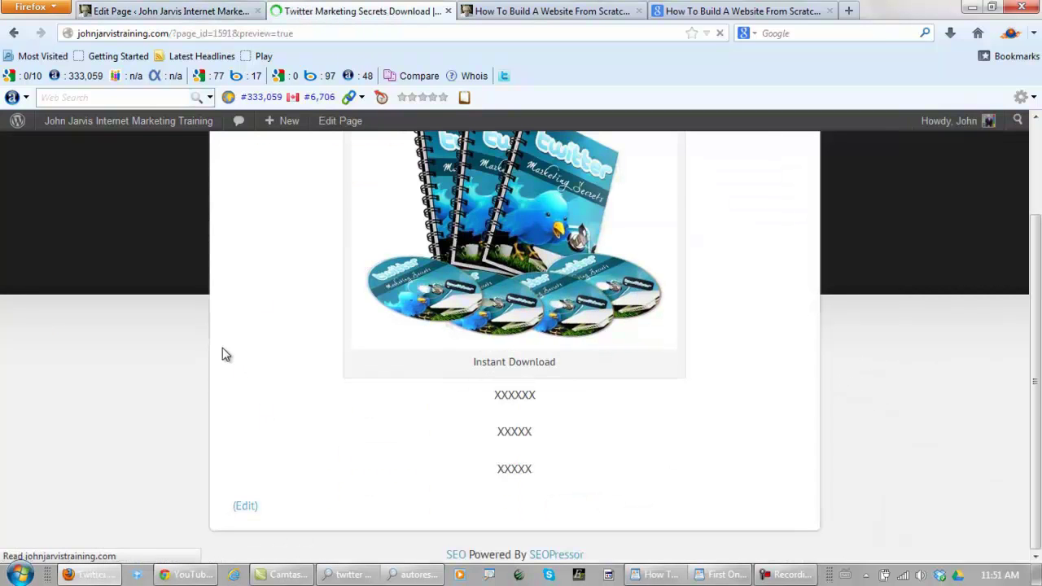
scroll(228, 340, down, 3)
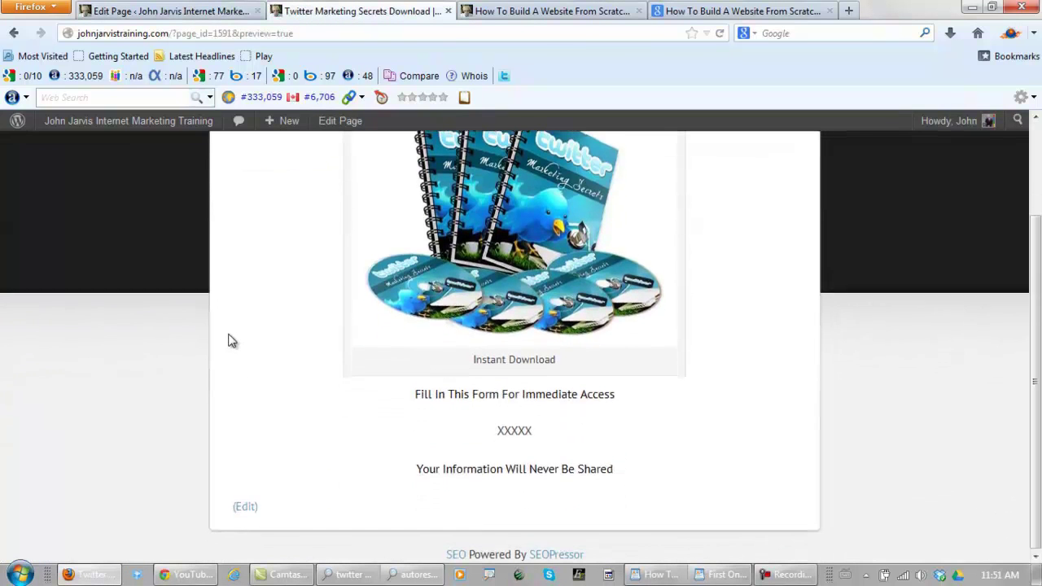
drag(541, 435, 481, 435)
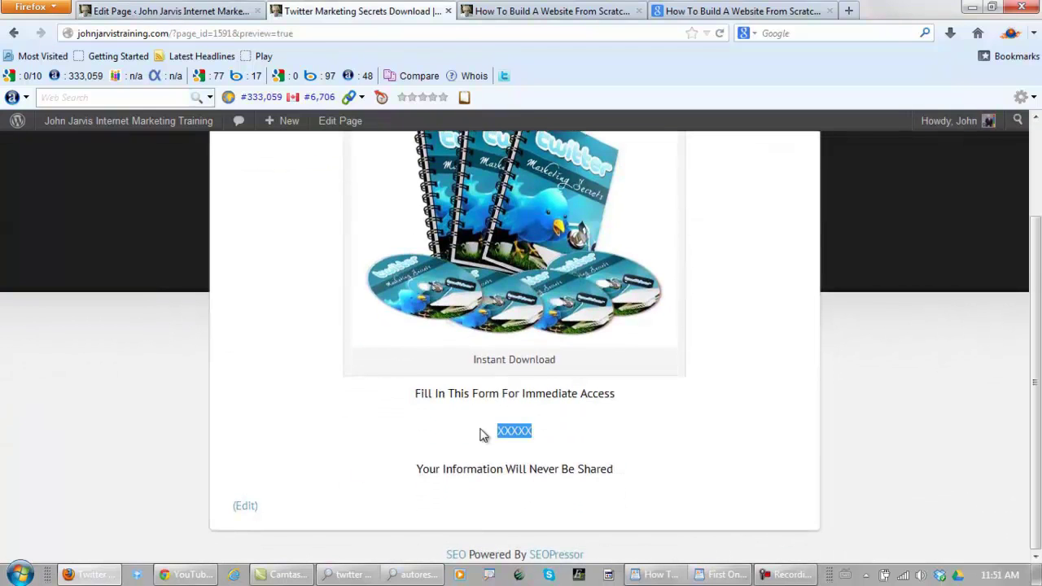
click(475, 432)
Copy the autoresponder form HTML from the WordPad notes, then minimize WordPad
click(717, 576)
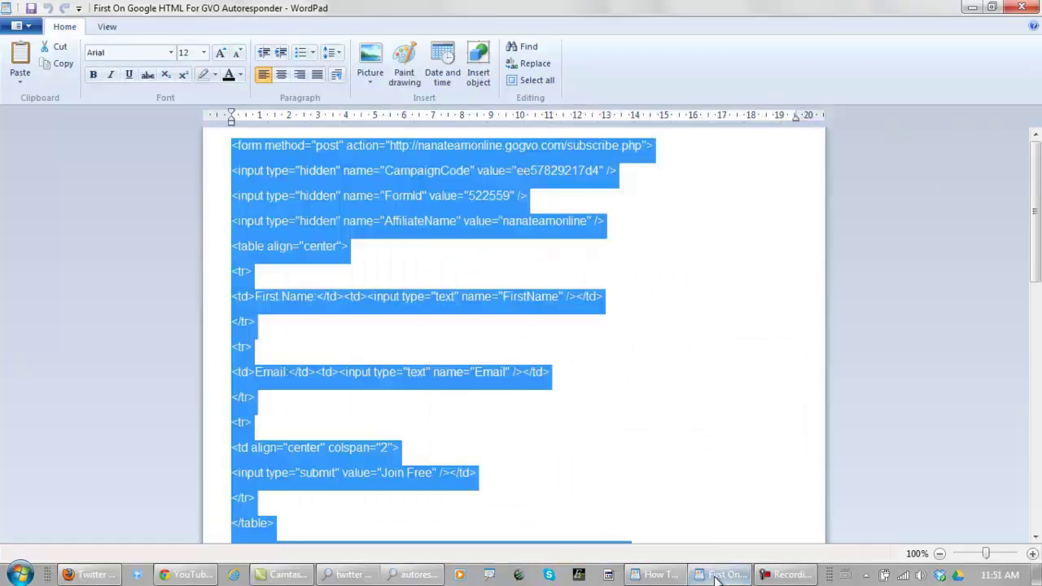
right_click(346, 187)
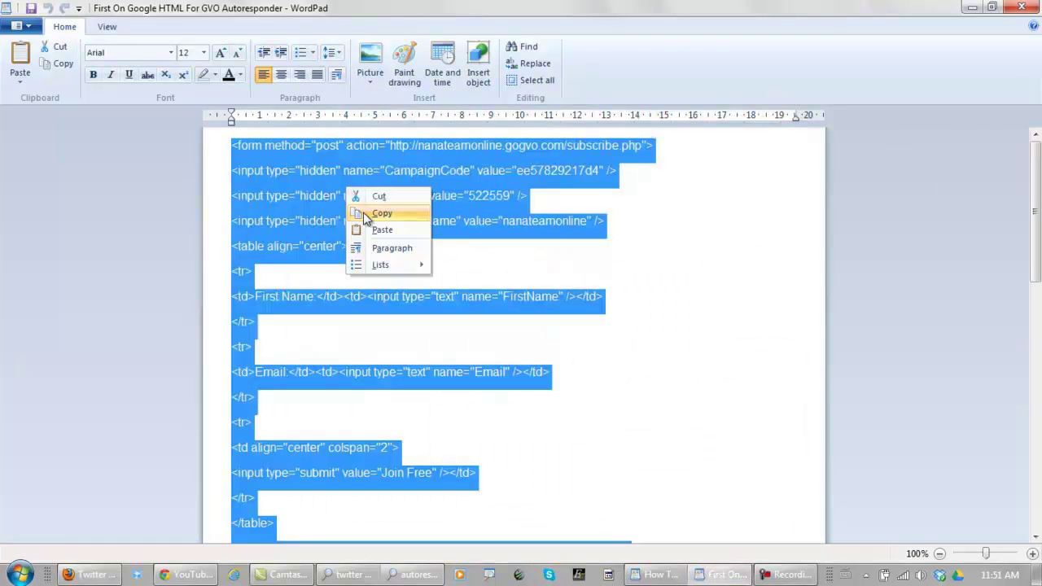
click(379, 218)
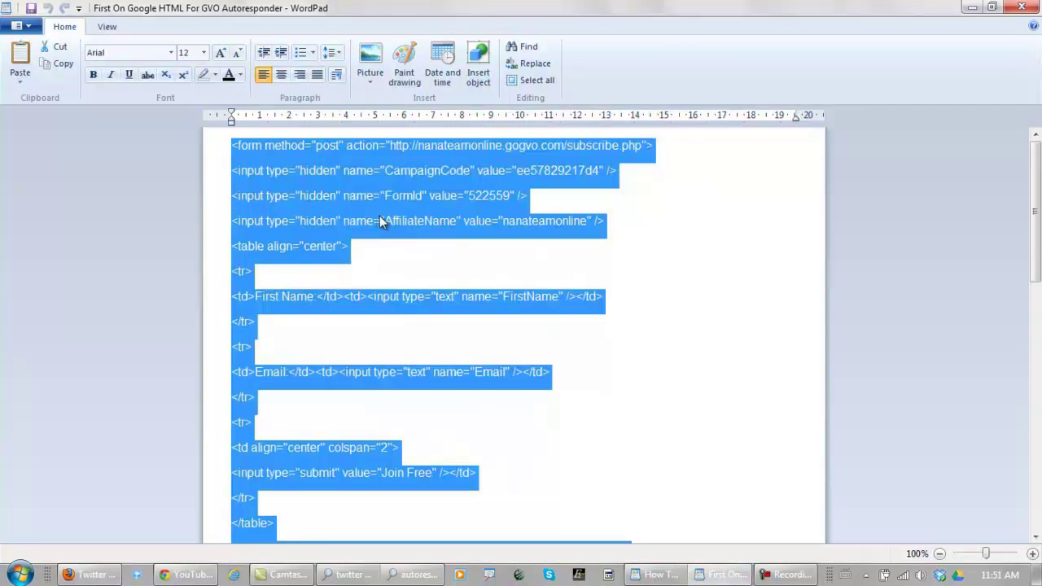
click(715, 576)
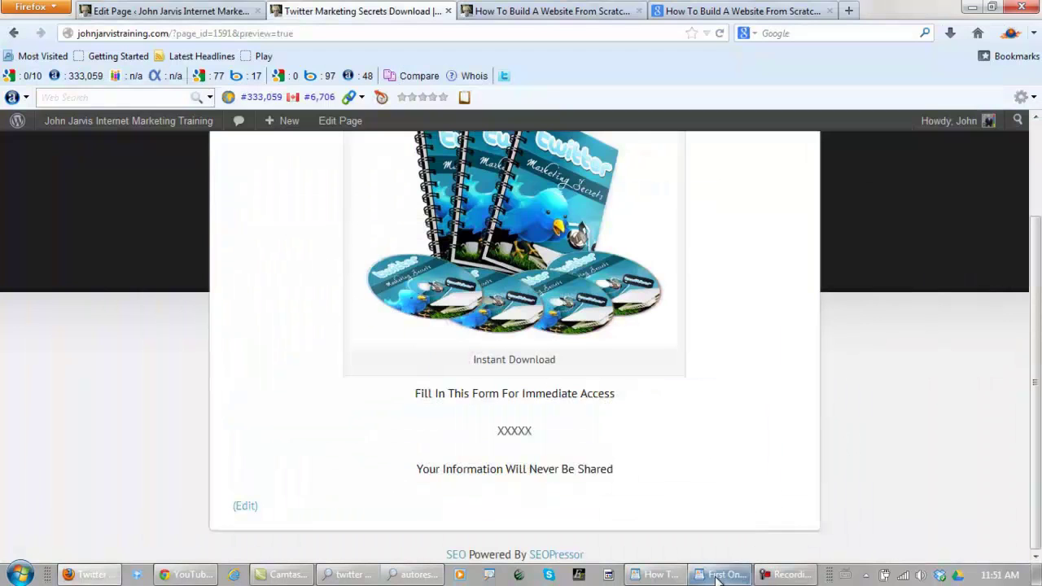
In the Text tab, paste the autoresponder form code over the XXXXX placeholder and preview again
click(206, 12)
click(498, 424)
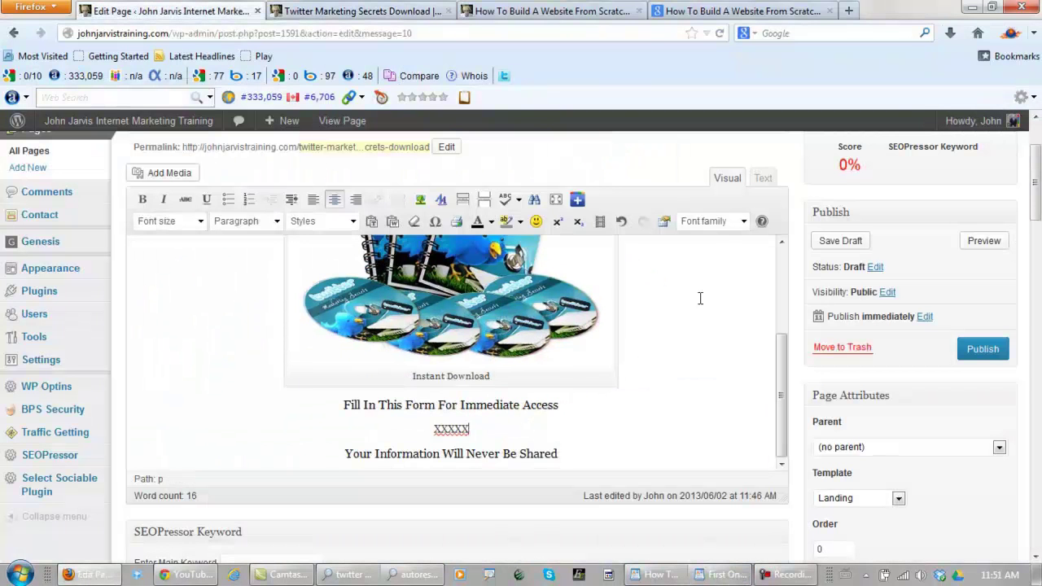
click(765, 179)
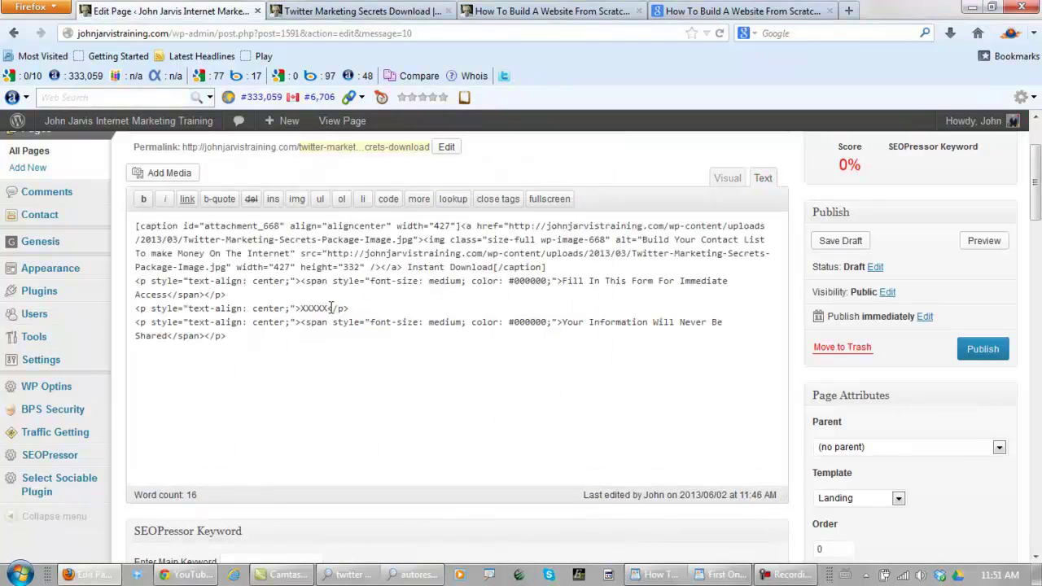
drag(327, 309, 302, 311)
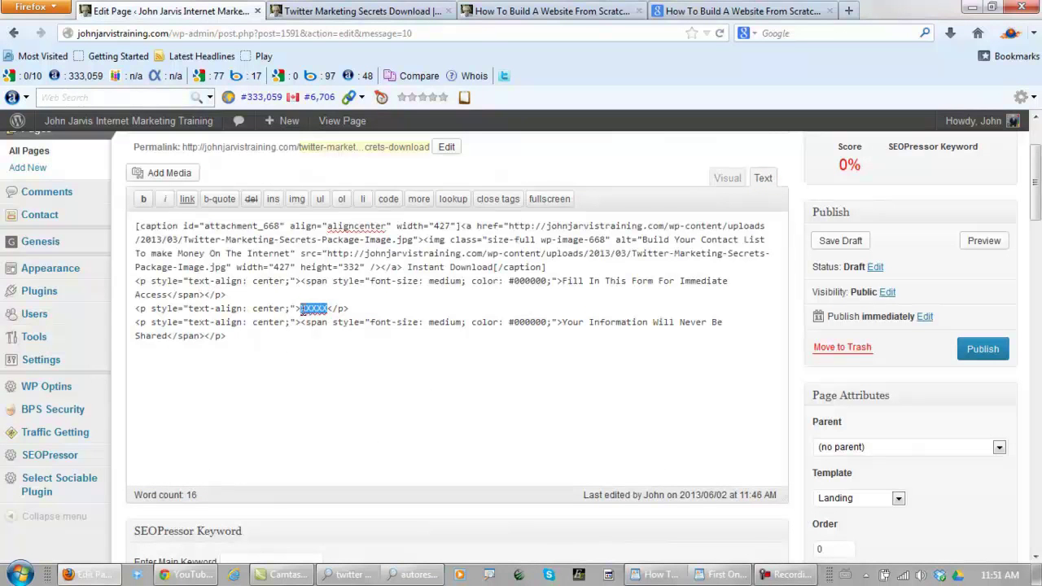
right_click(314, 306)
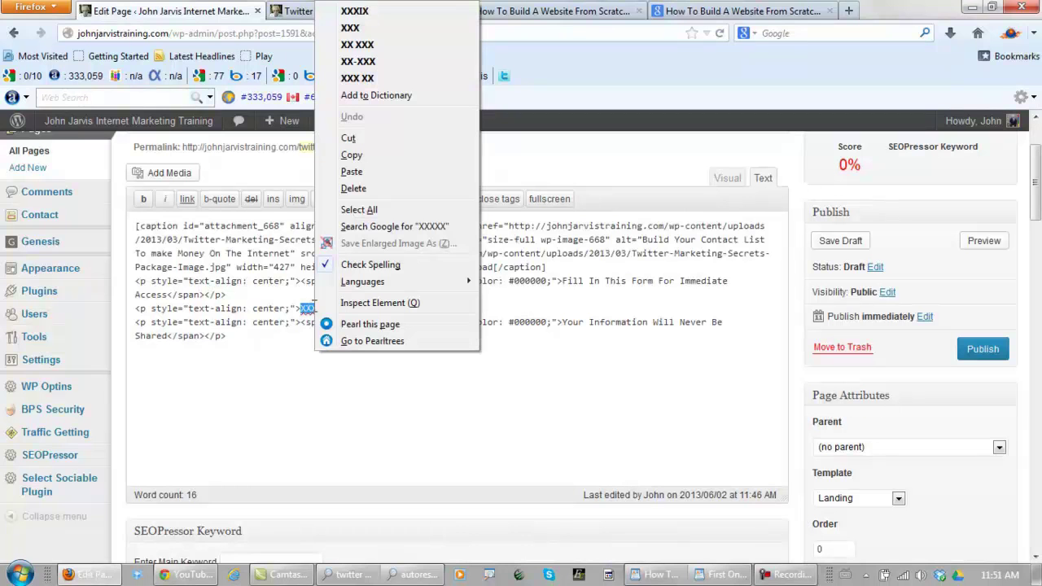
click(352, 172)
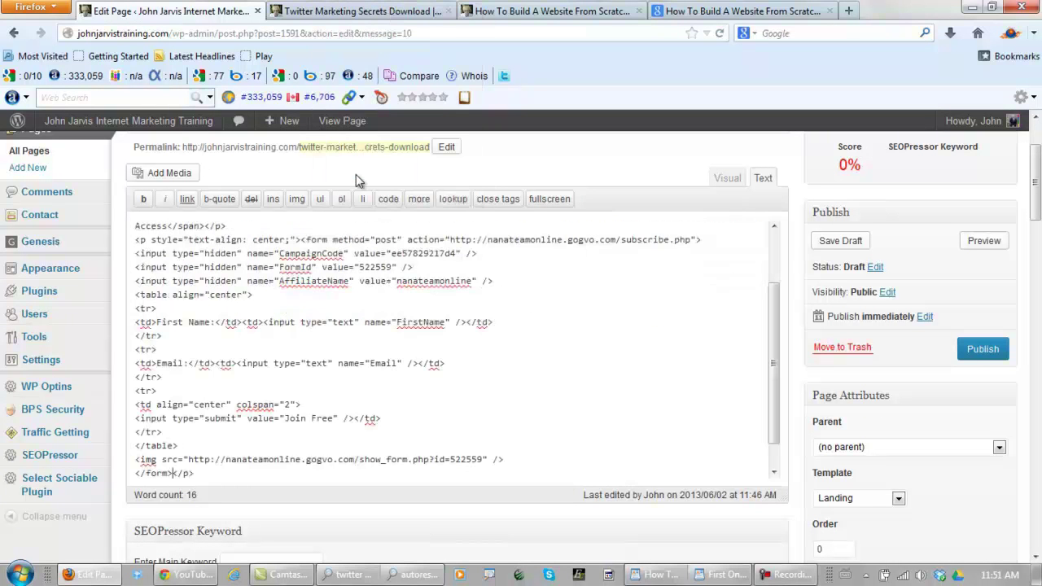
click(984, 243)
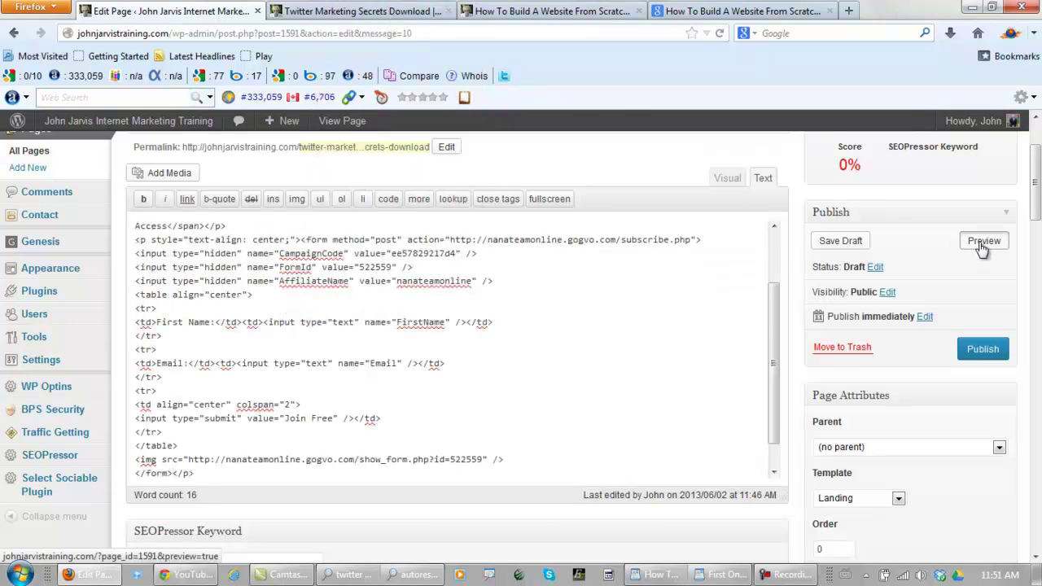
Scroll through the preview and test the Email field of the Join Free signup form
click(358, 11)
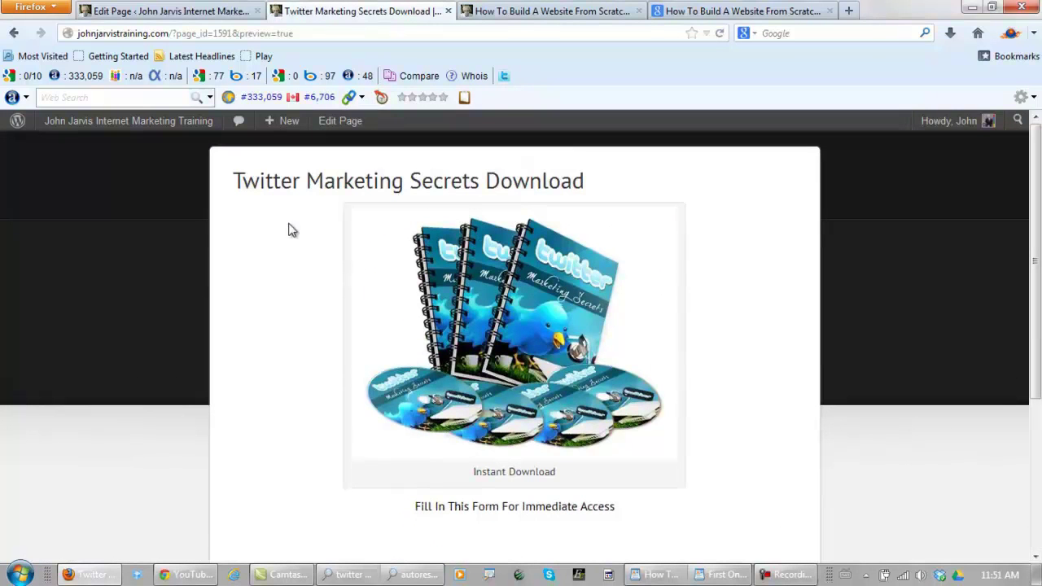
scroll(285, 236, down, 2)
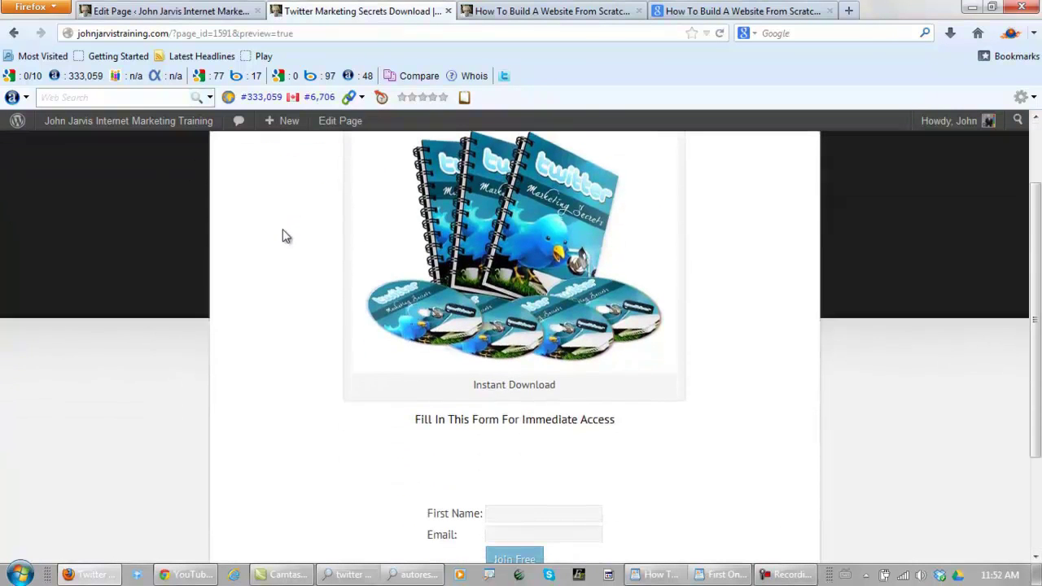
scroll(285, 236, down, 3)
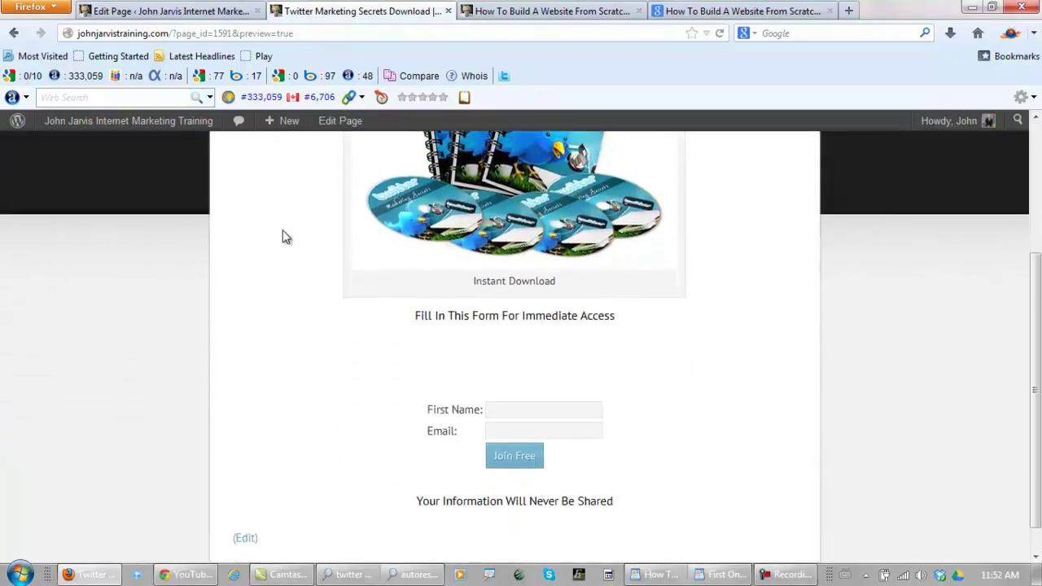
scroll(287, 238, up, 5)
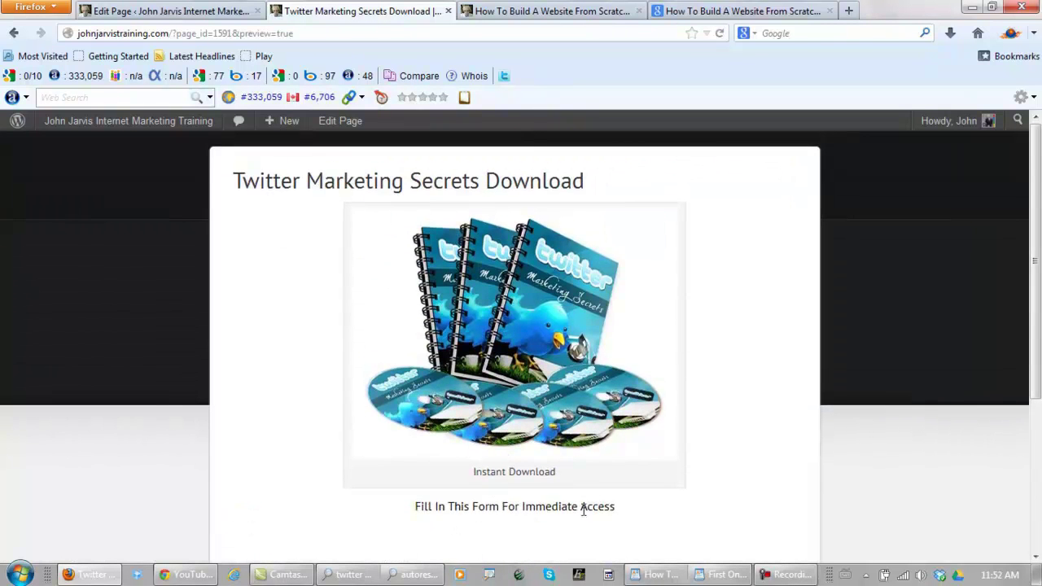
scroll(233, 403, down, 5)
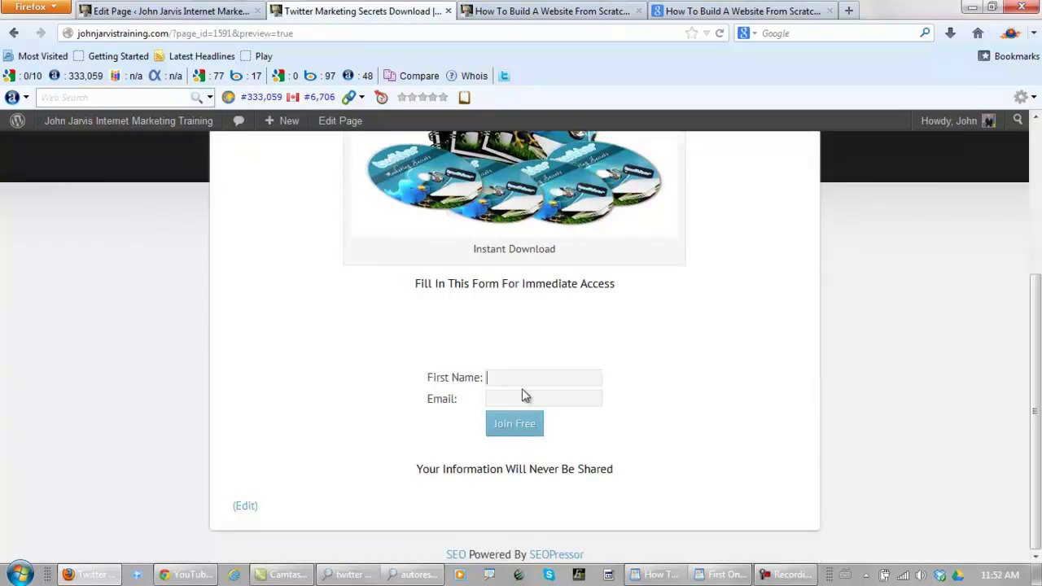
click(523, 395)
scroll(259, 356, up, 5)
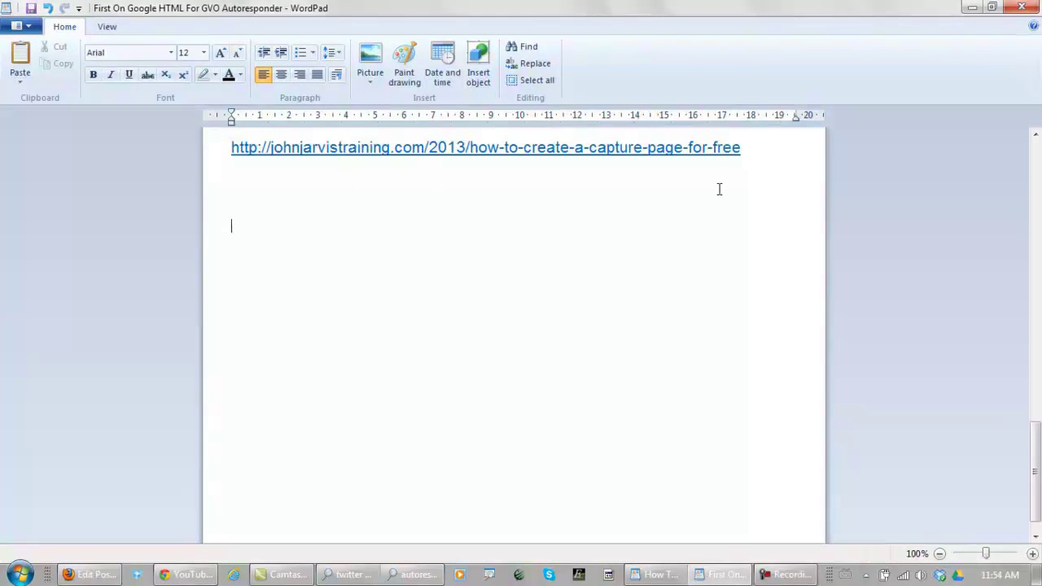
Select the how-to-create-a-capture-page-for-free link in the WordPad notes, then click below it
drag(757, 146, 231, 148)
click(404, 200)
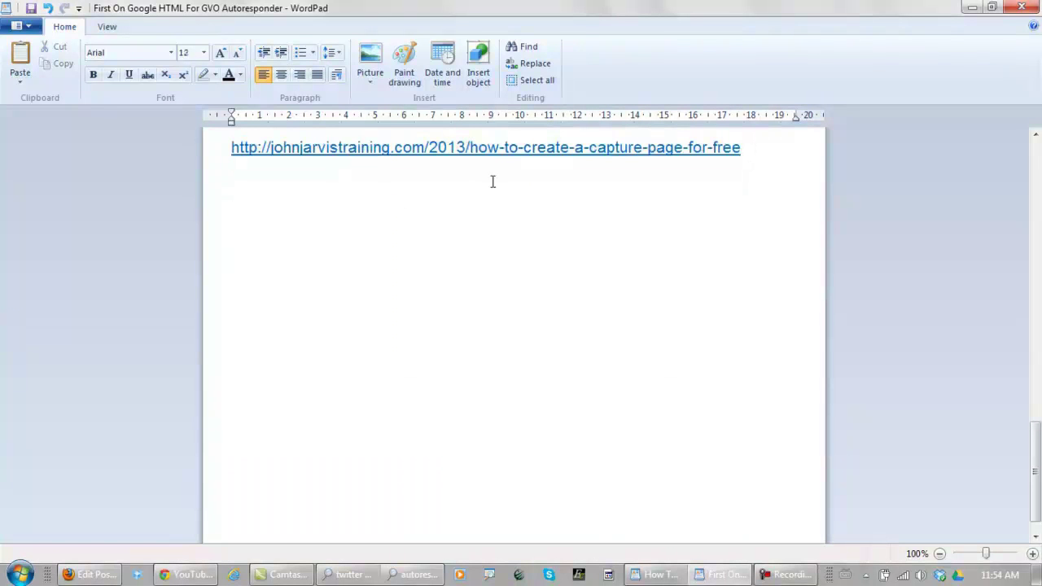